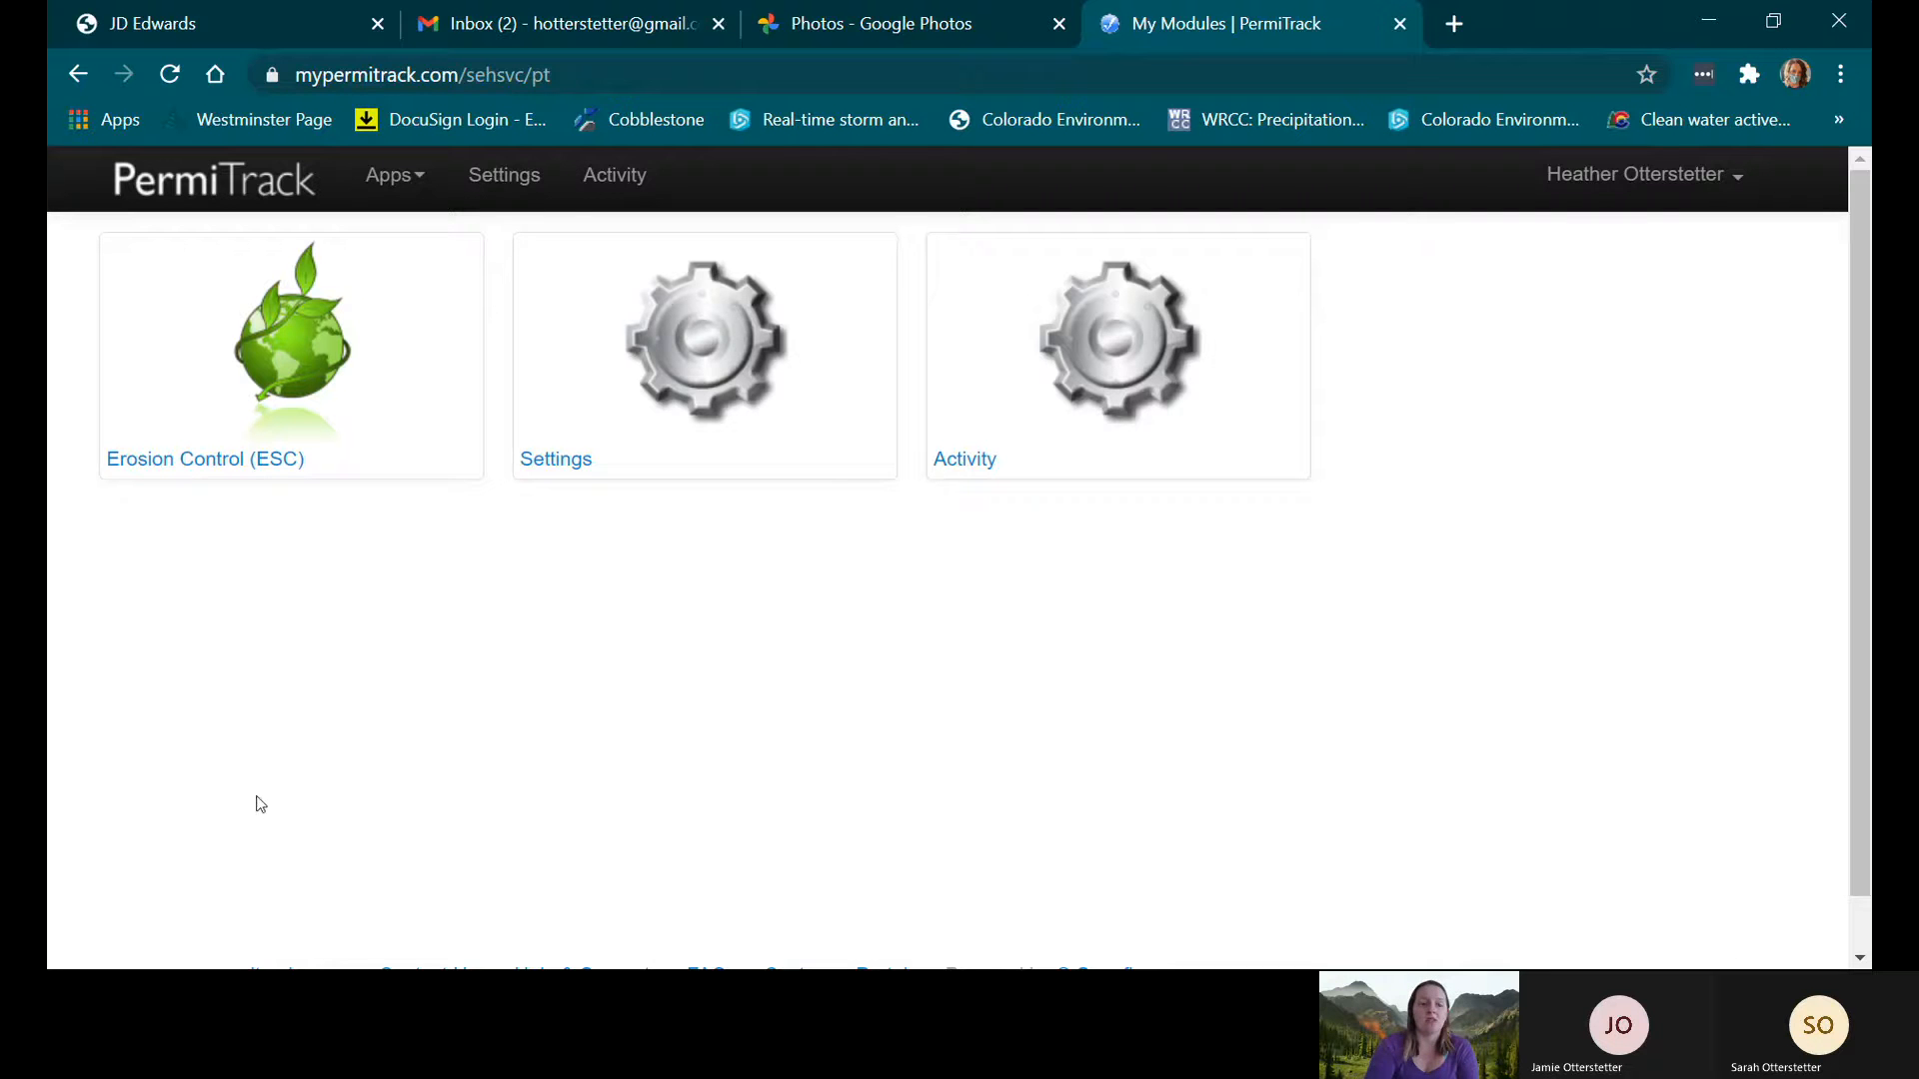
- Open the Greenhouse Admin Building project in the Erosion Control (ESC) module and start a new inspection for it
left_click(211, 460)
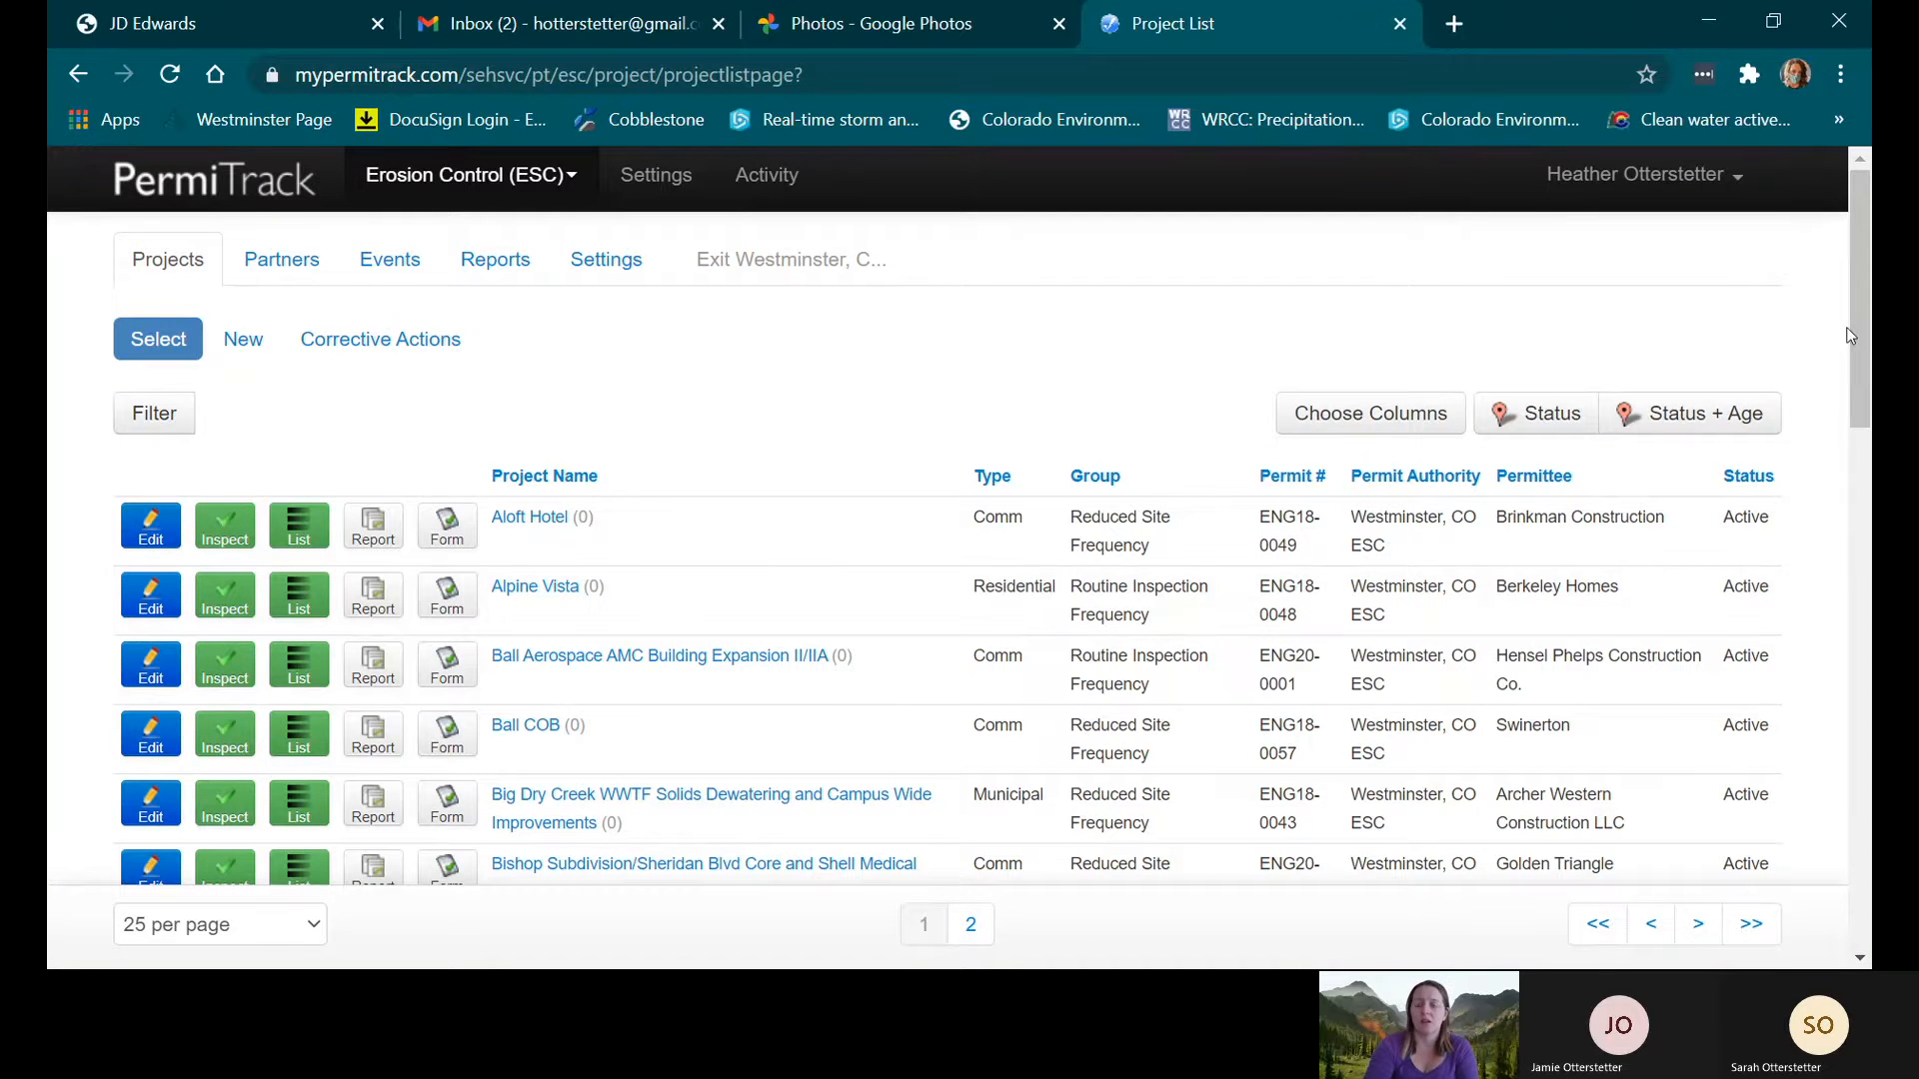
left_click_drag(1862, 342, 1857, 699)
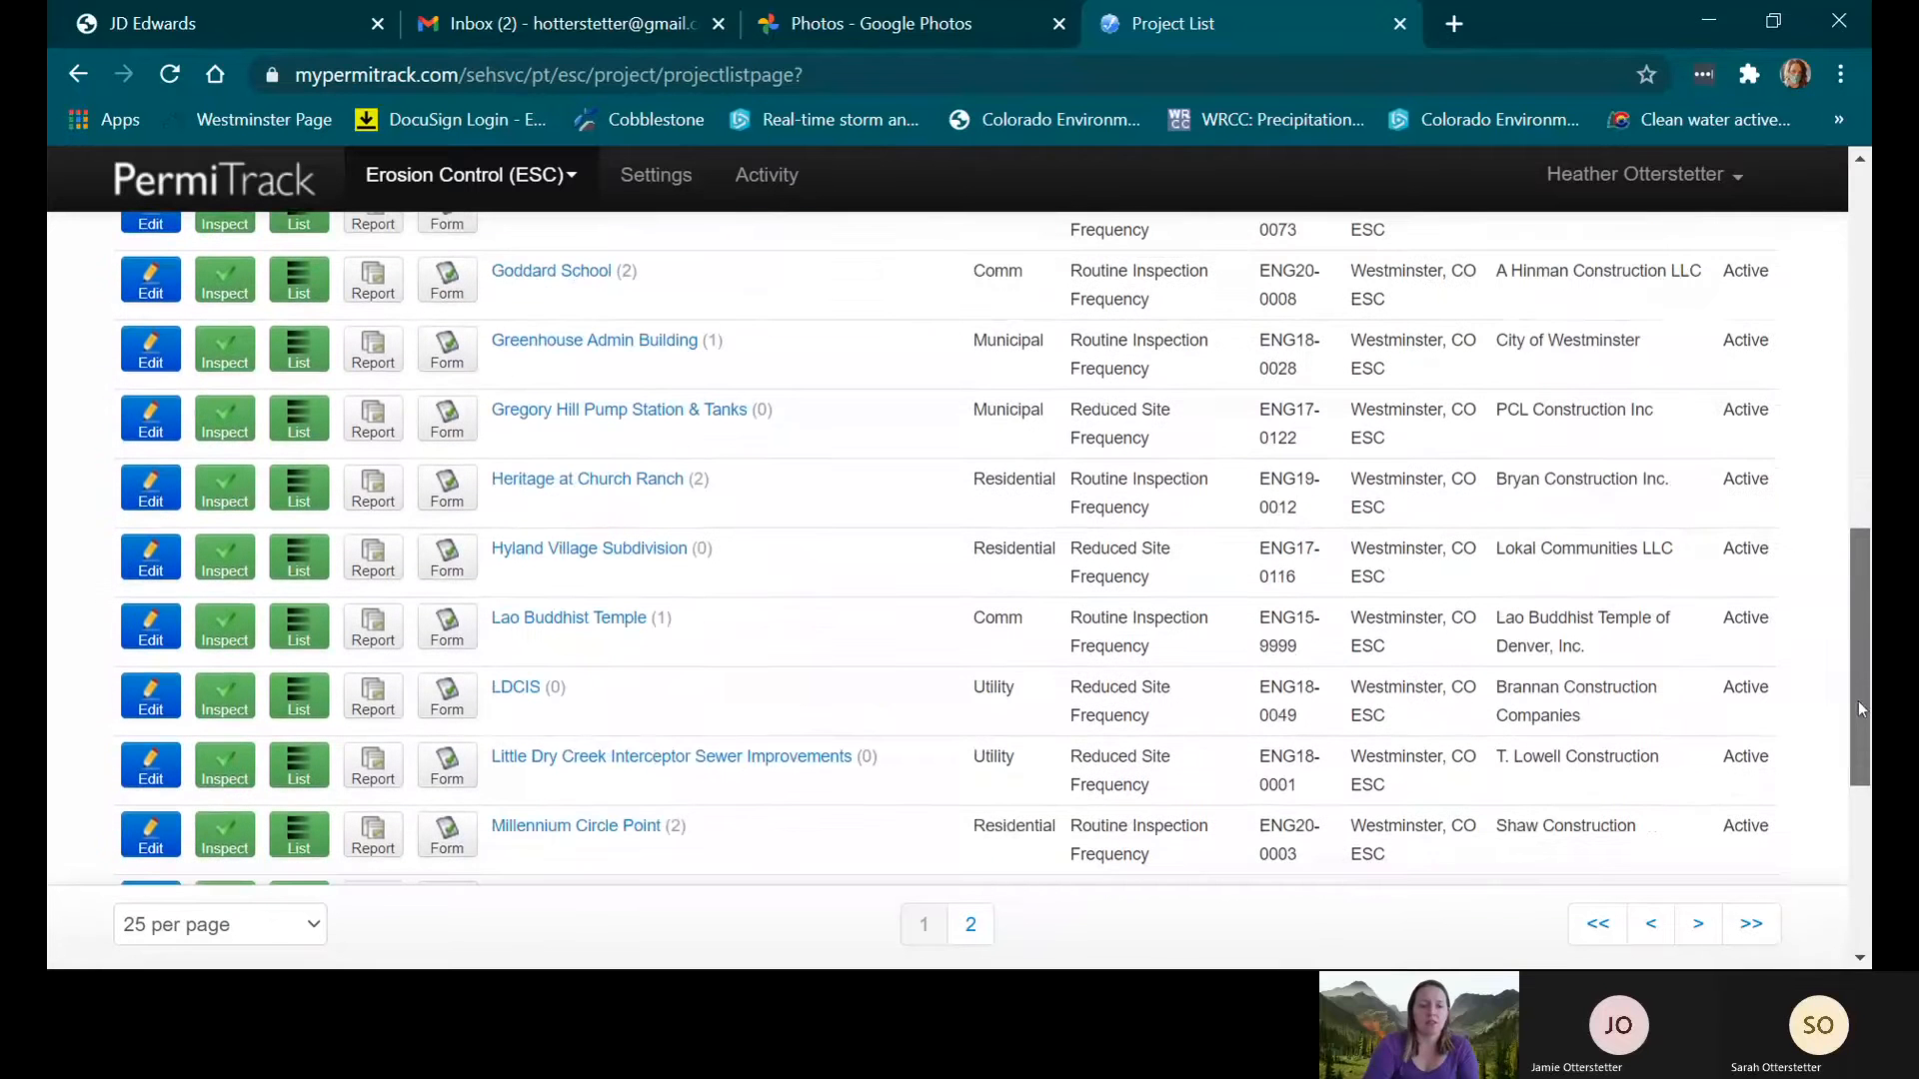
left_click(575, 350)
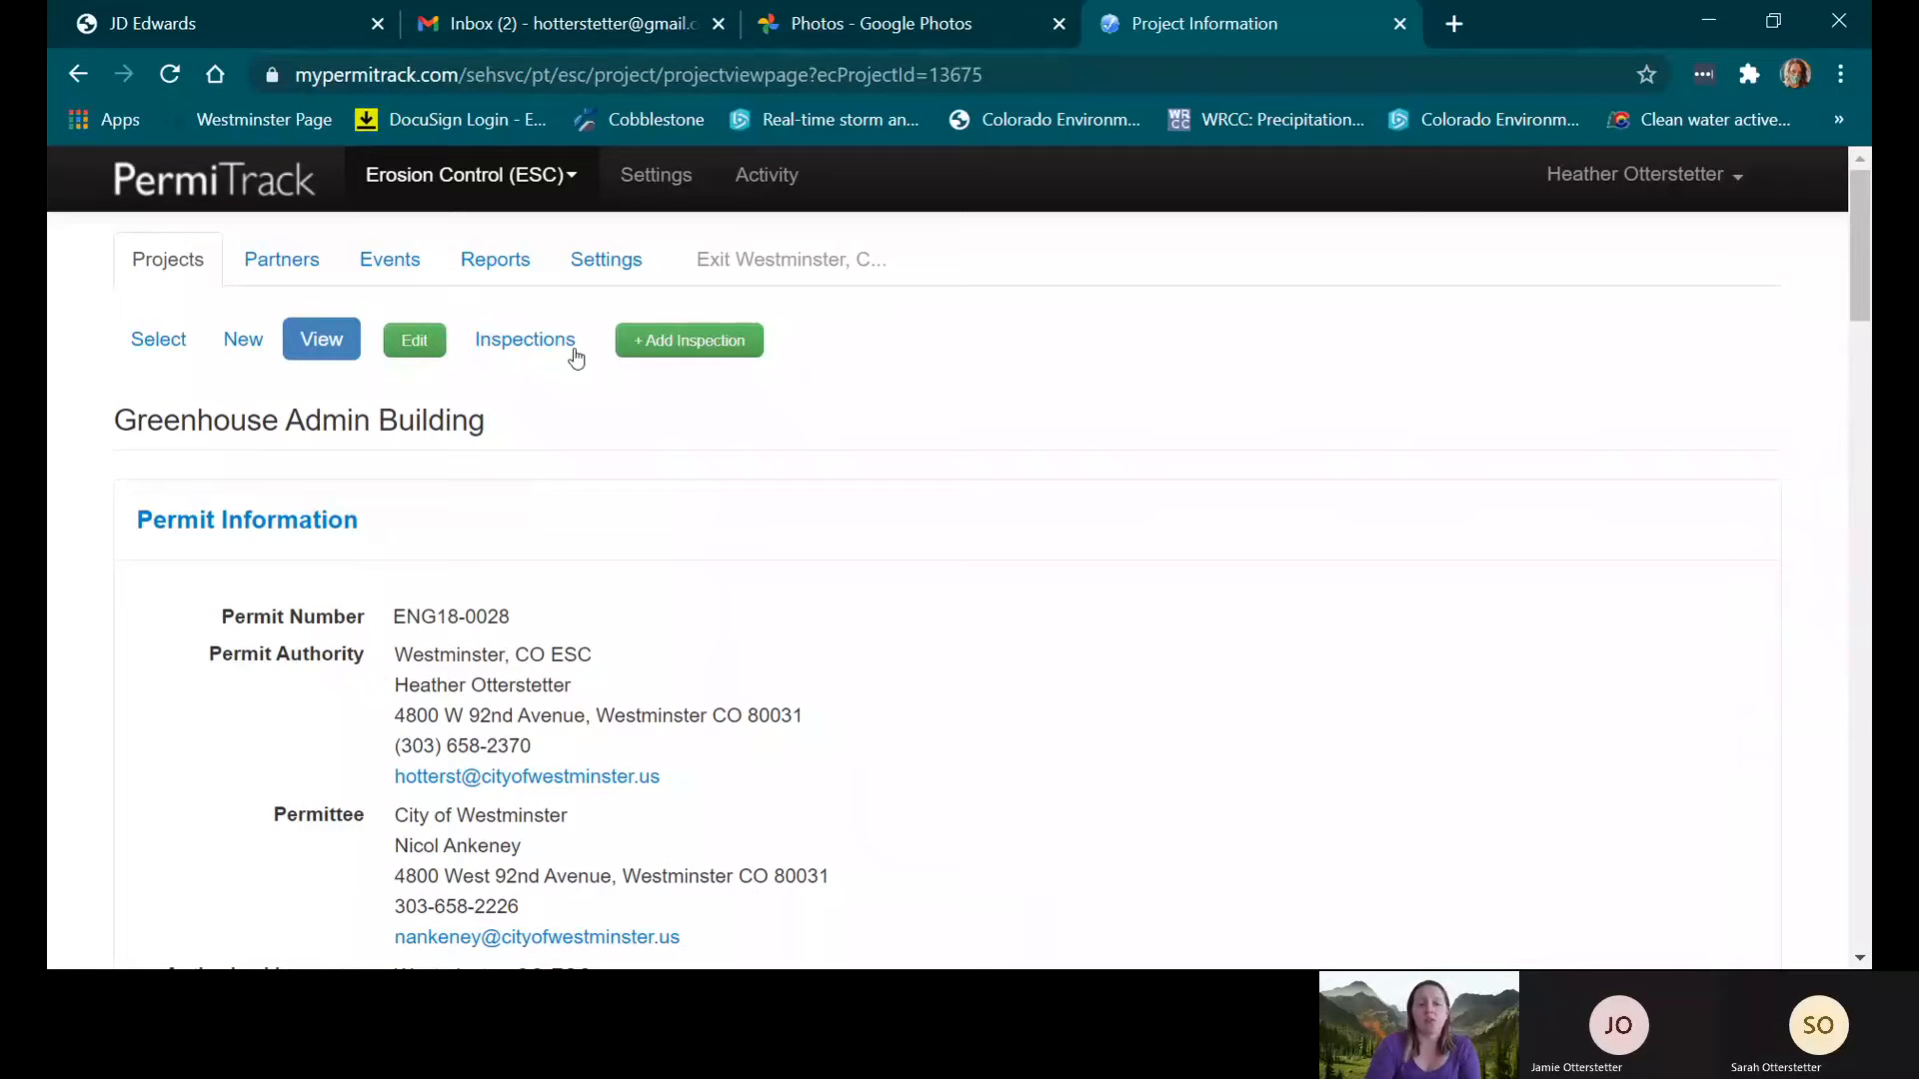
left_click(678, 349)
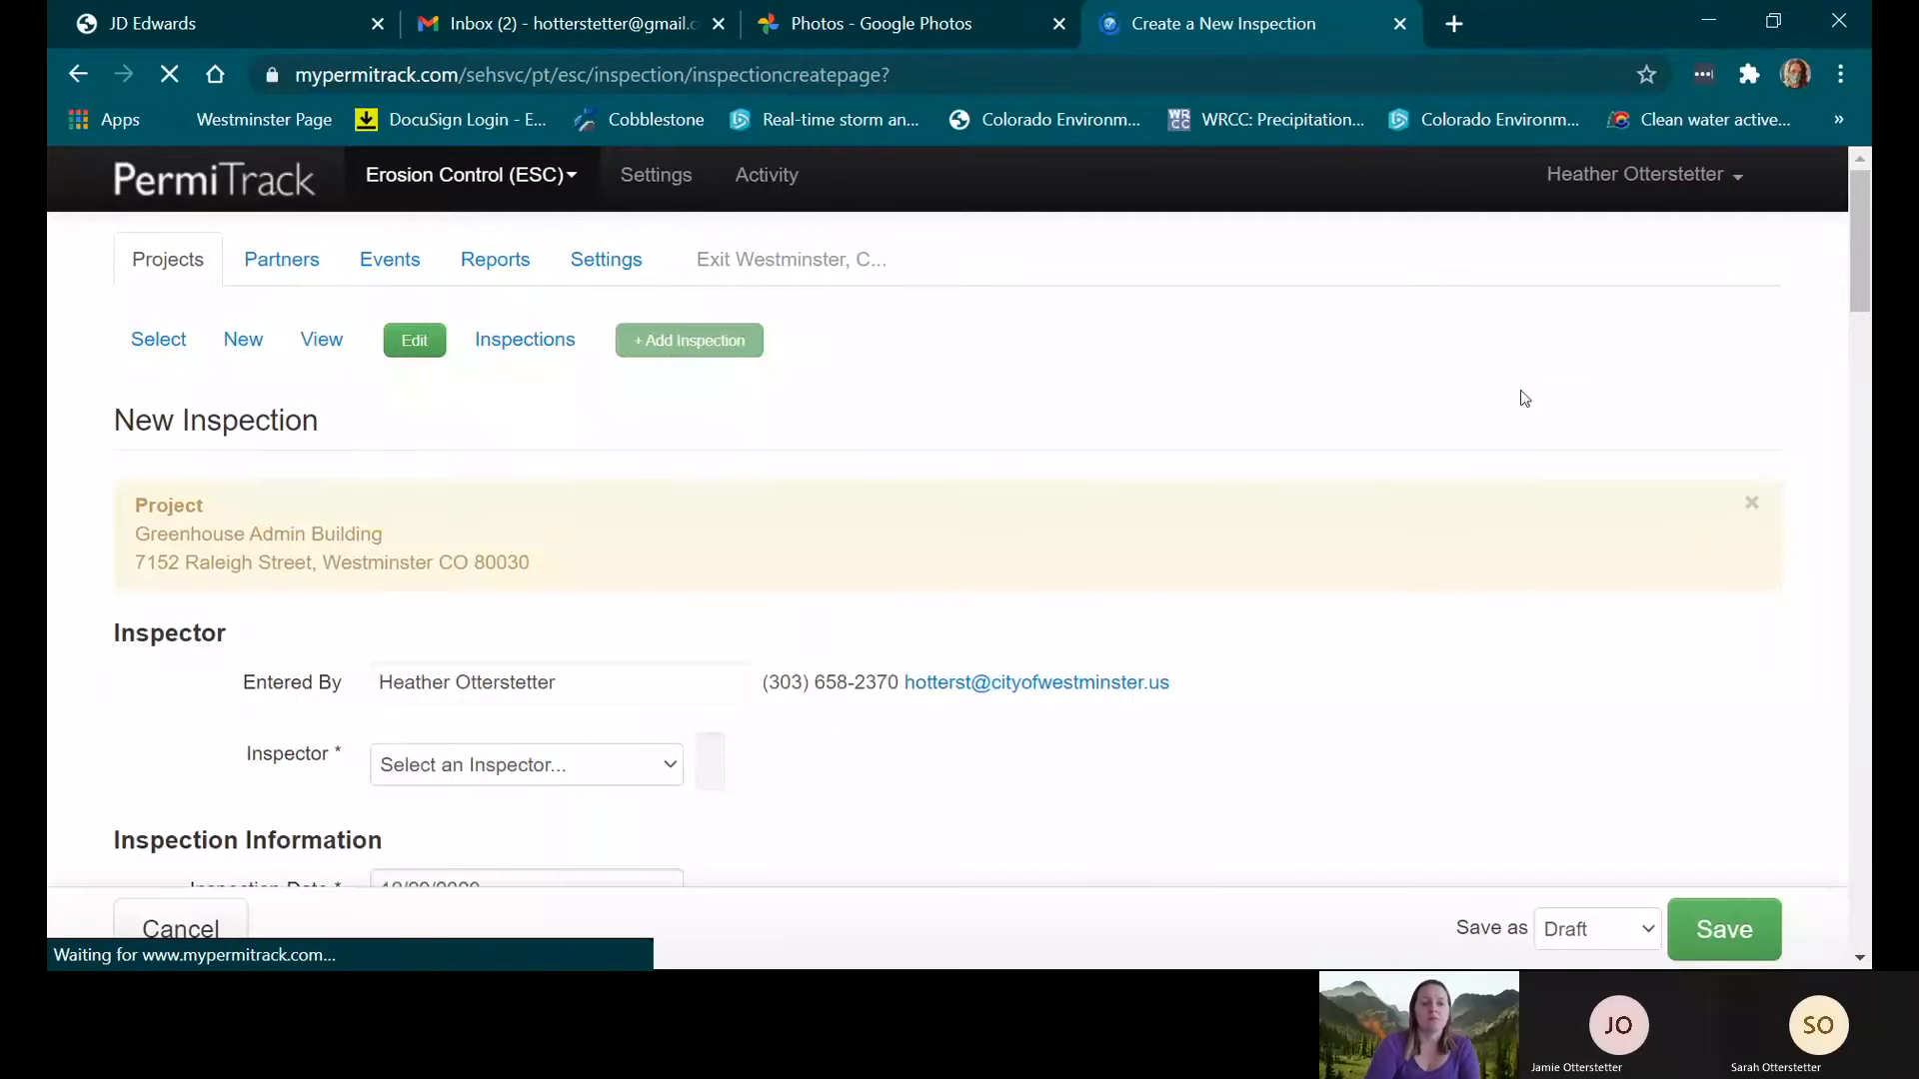
left_click_drag(1855, 274, 1863, 336)
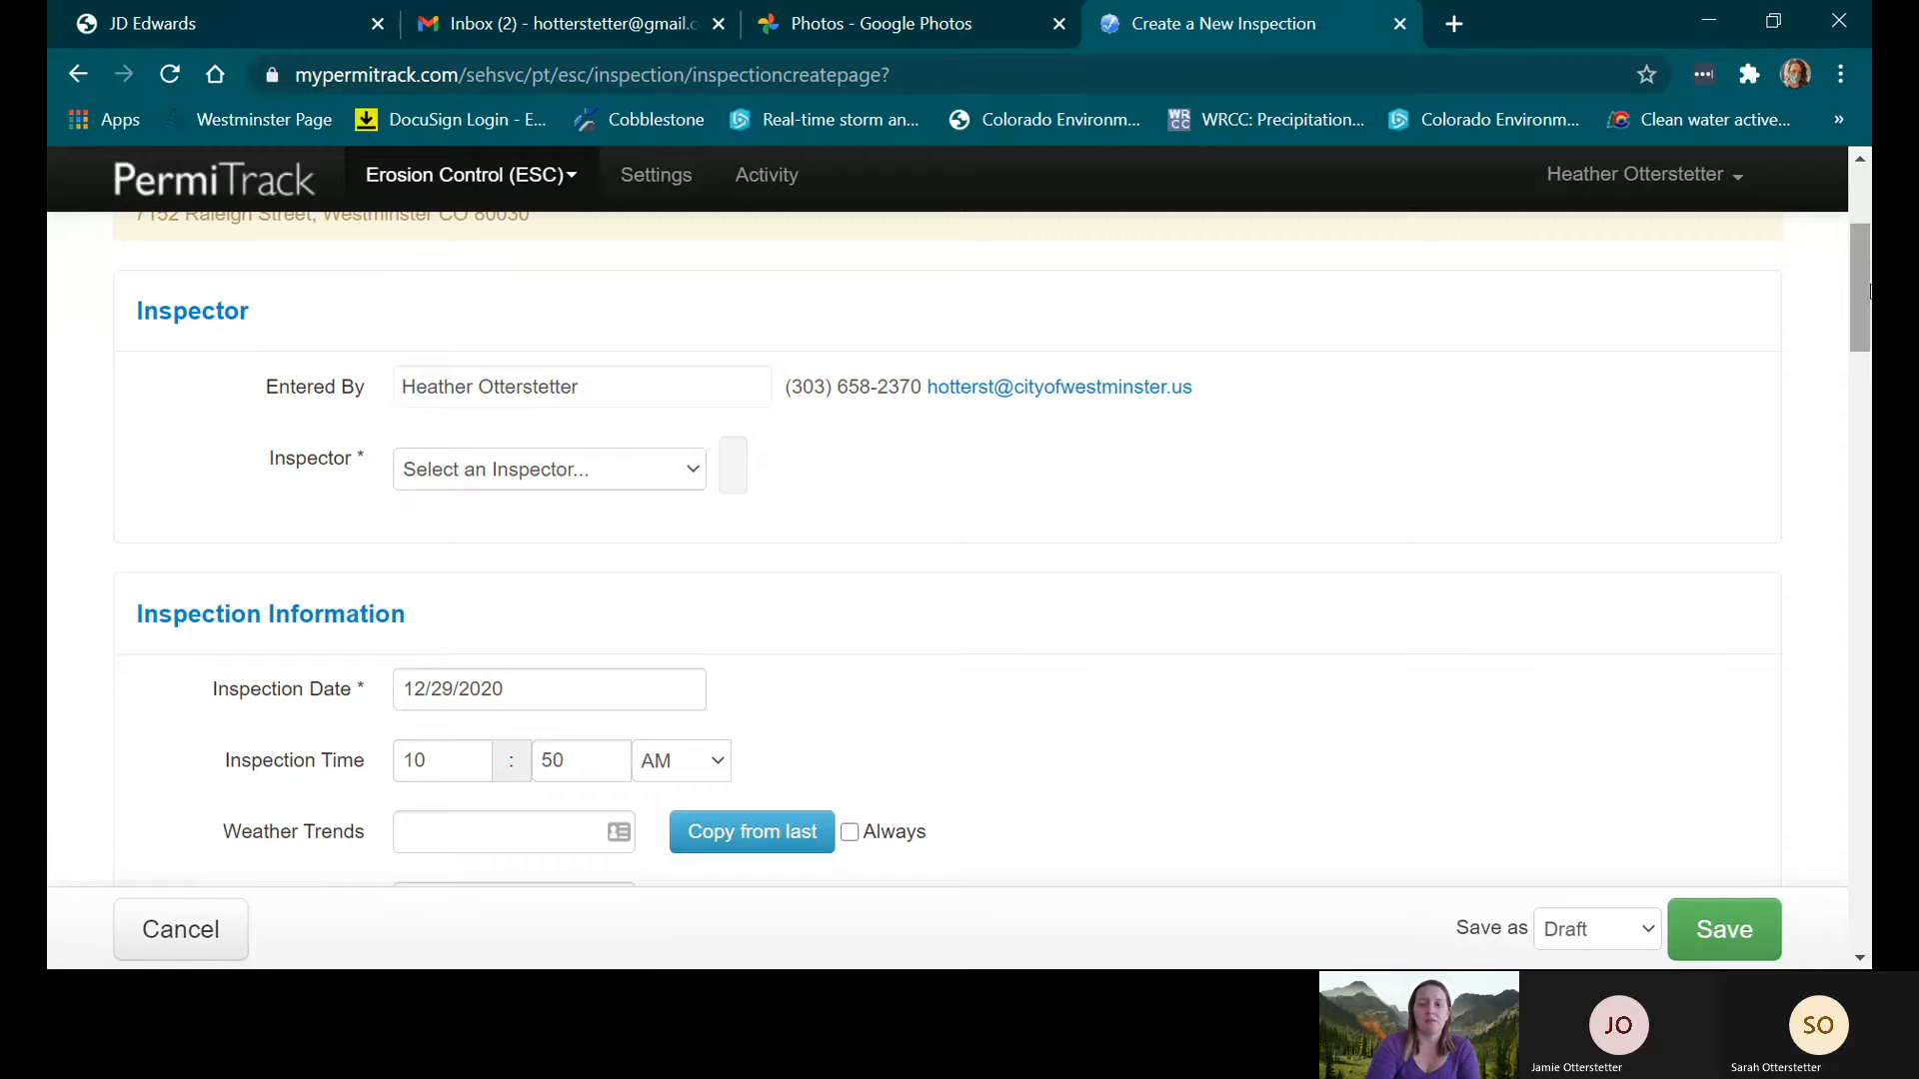
left_click_drag(1862, 294, 1865, 337)
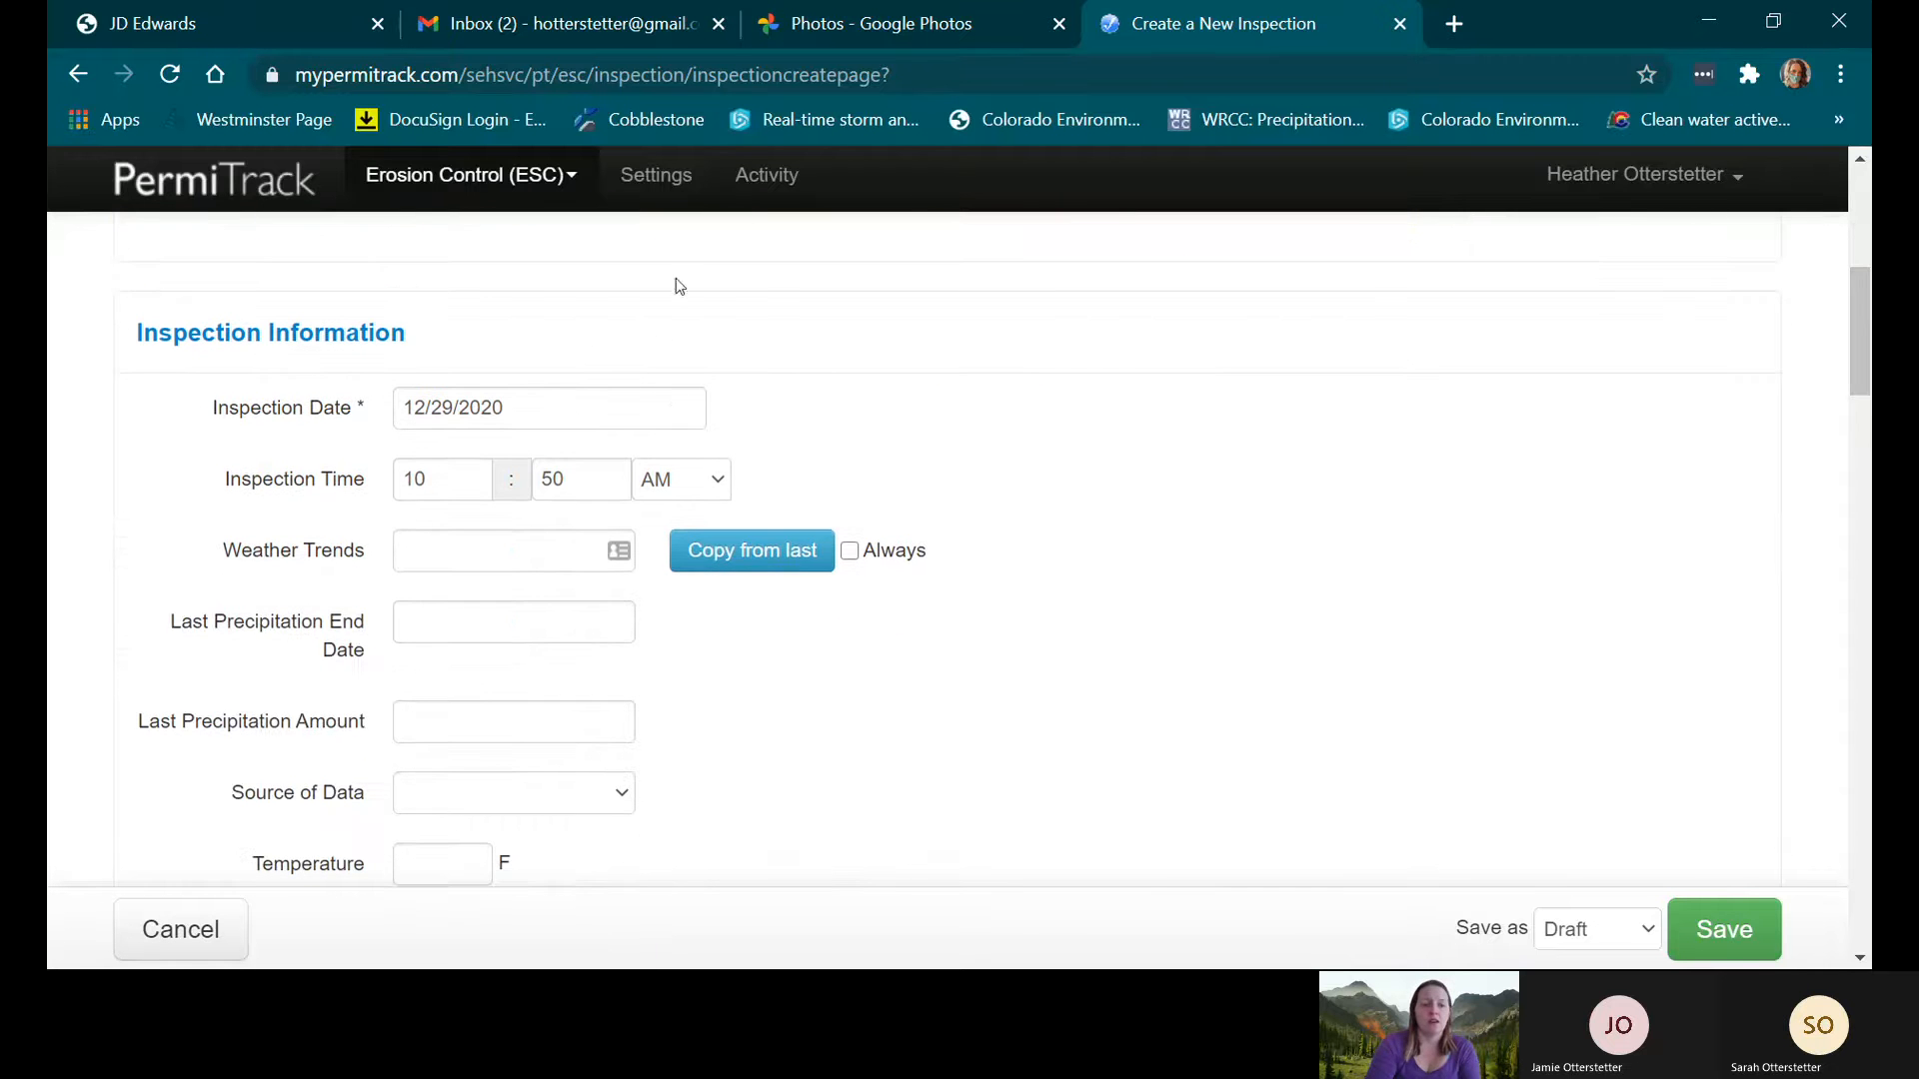
left_click(492, 418)
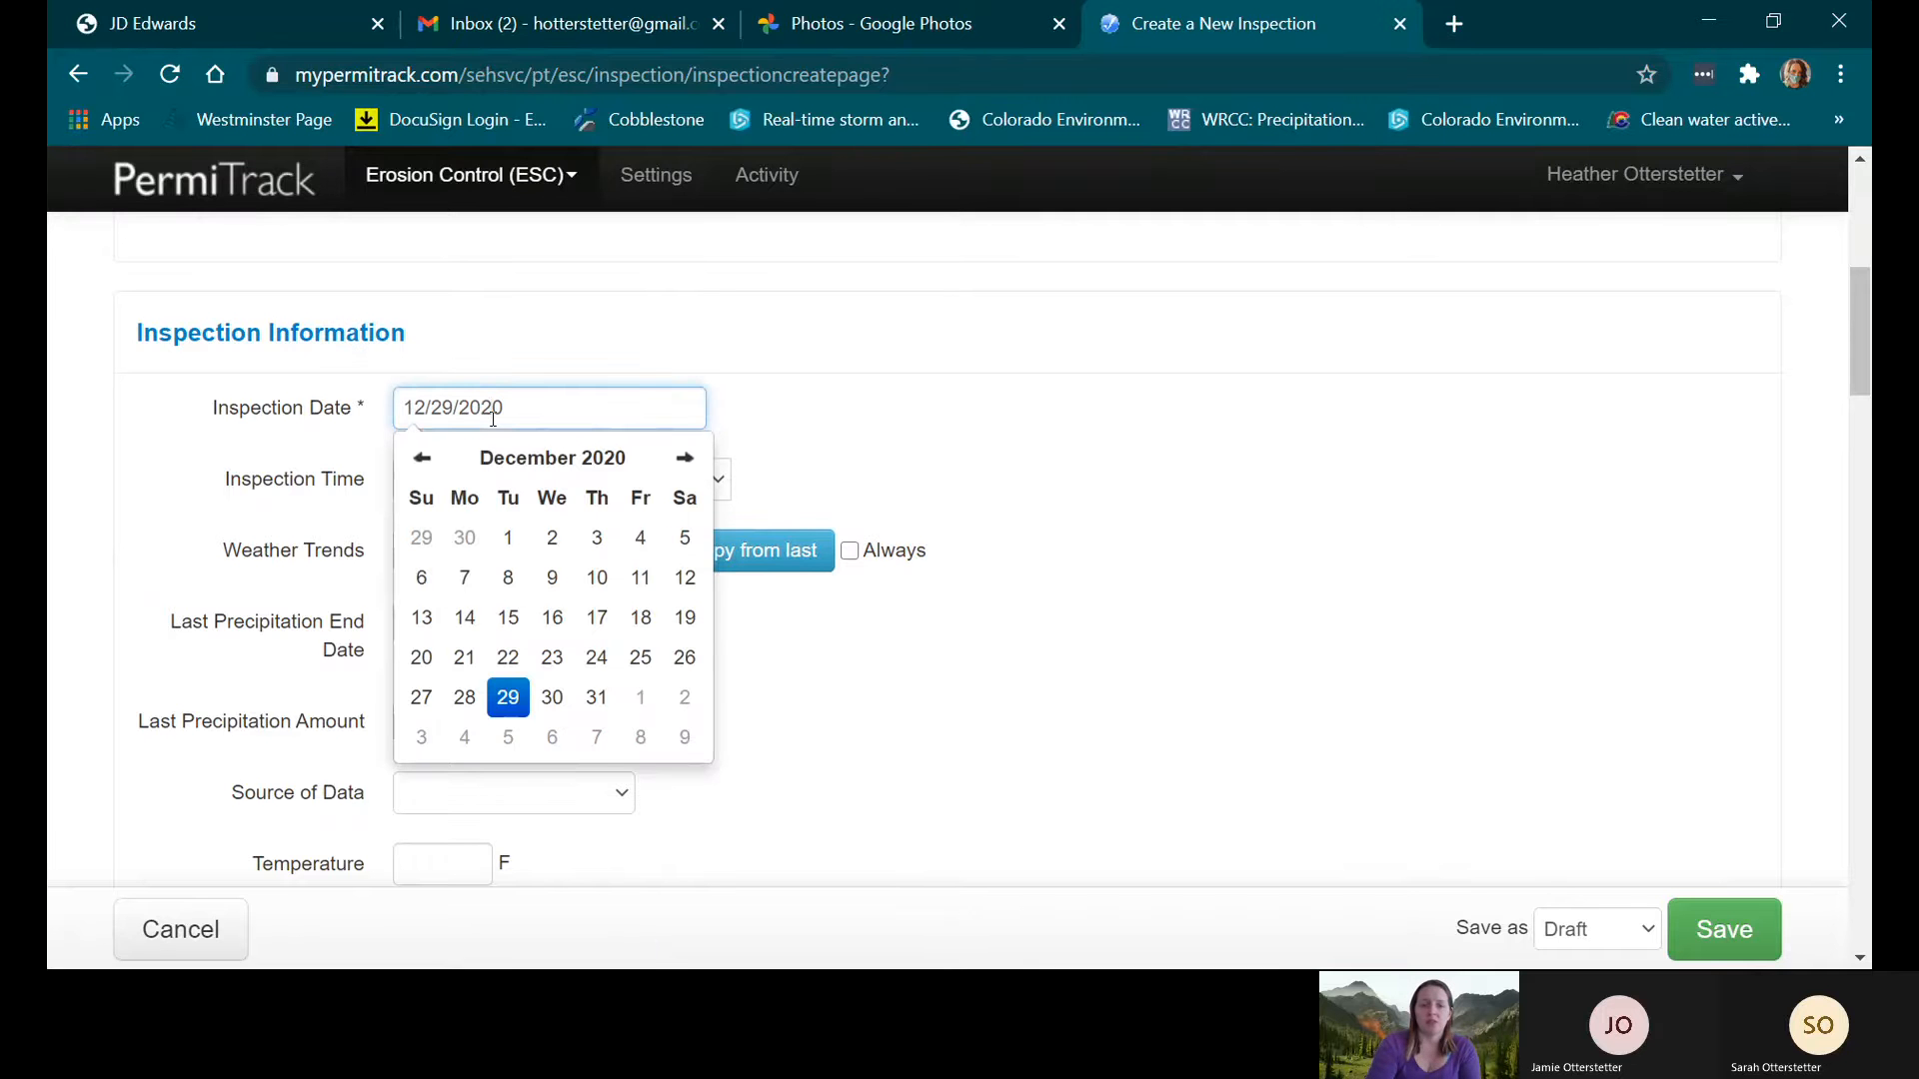
left_click(754, 352)
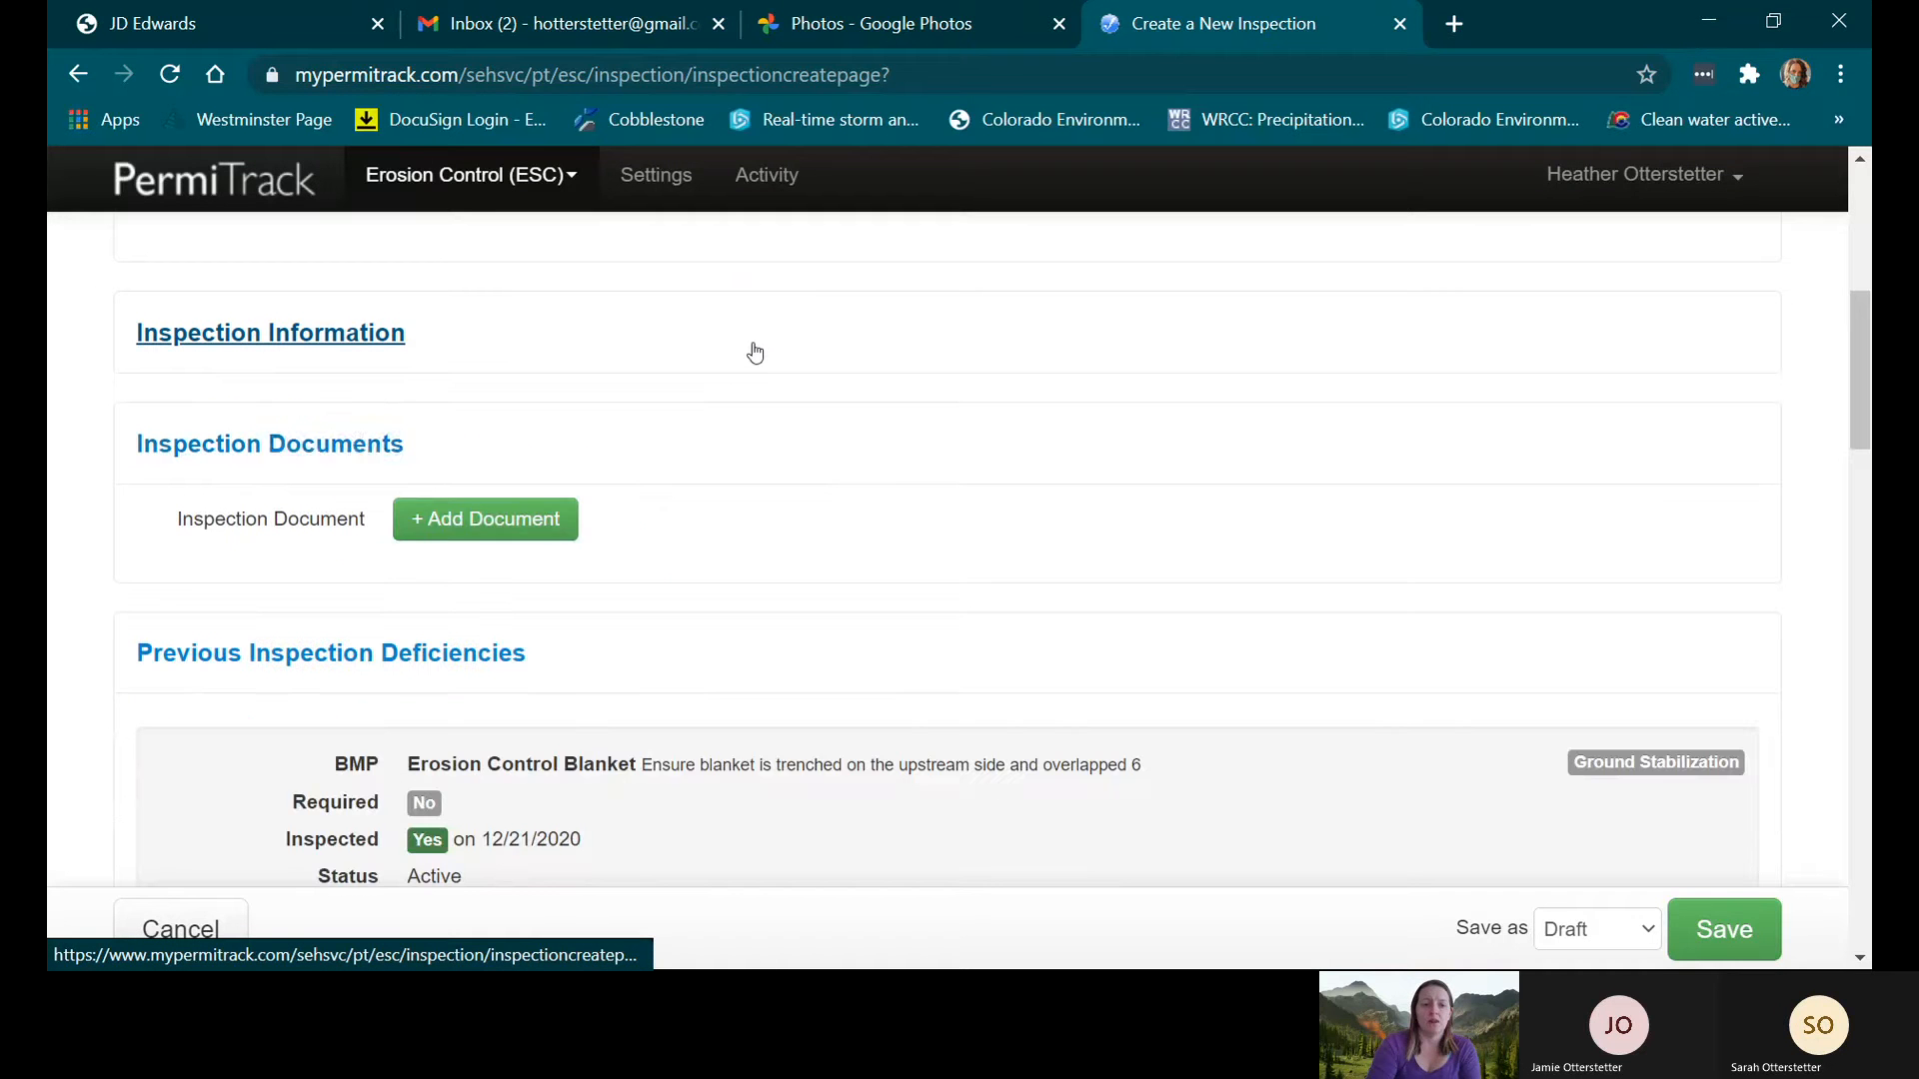
left_click(347, 335)
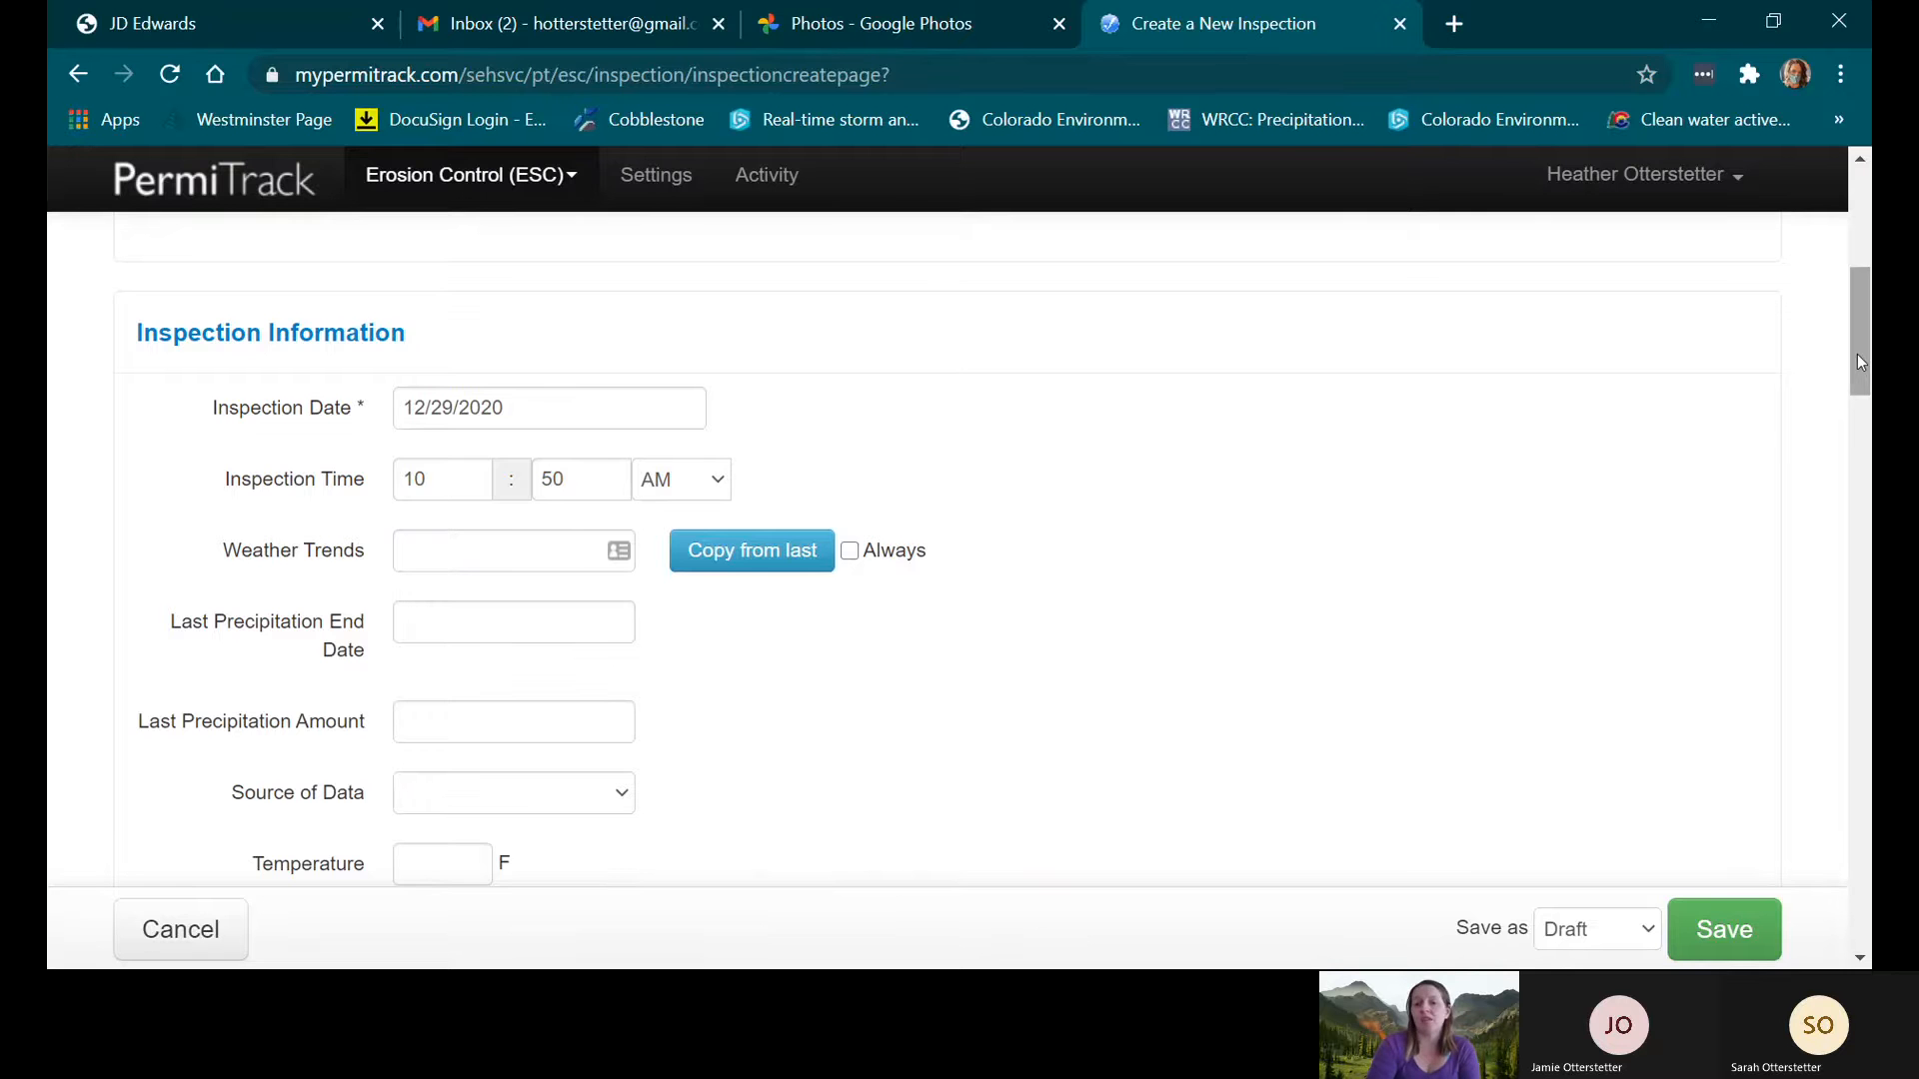
- Mark Violation Follow-Up as the reason for inspection and set the required action to Official Notice
left_click_drag(1857, 354, 1862, 397)
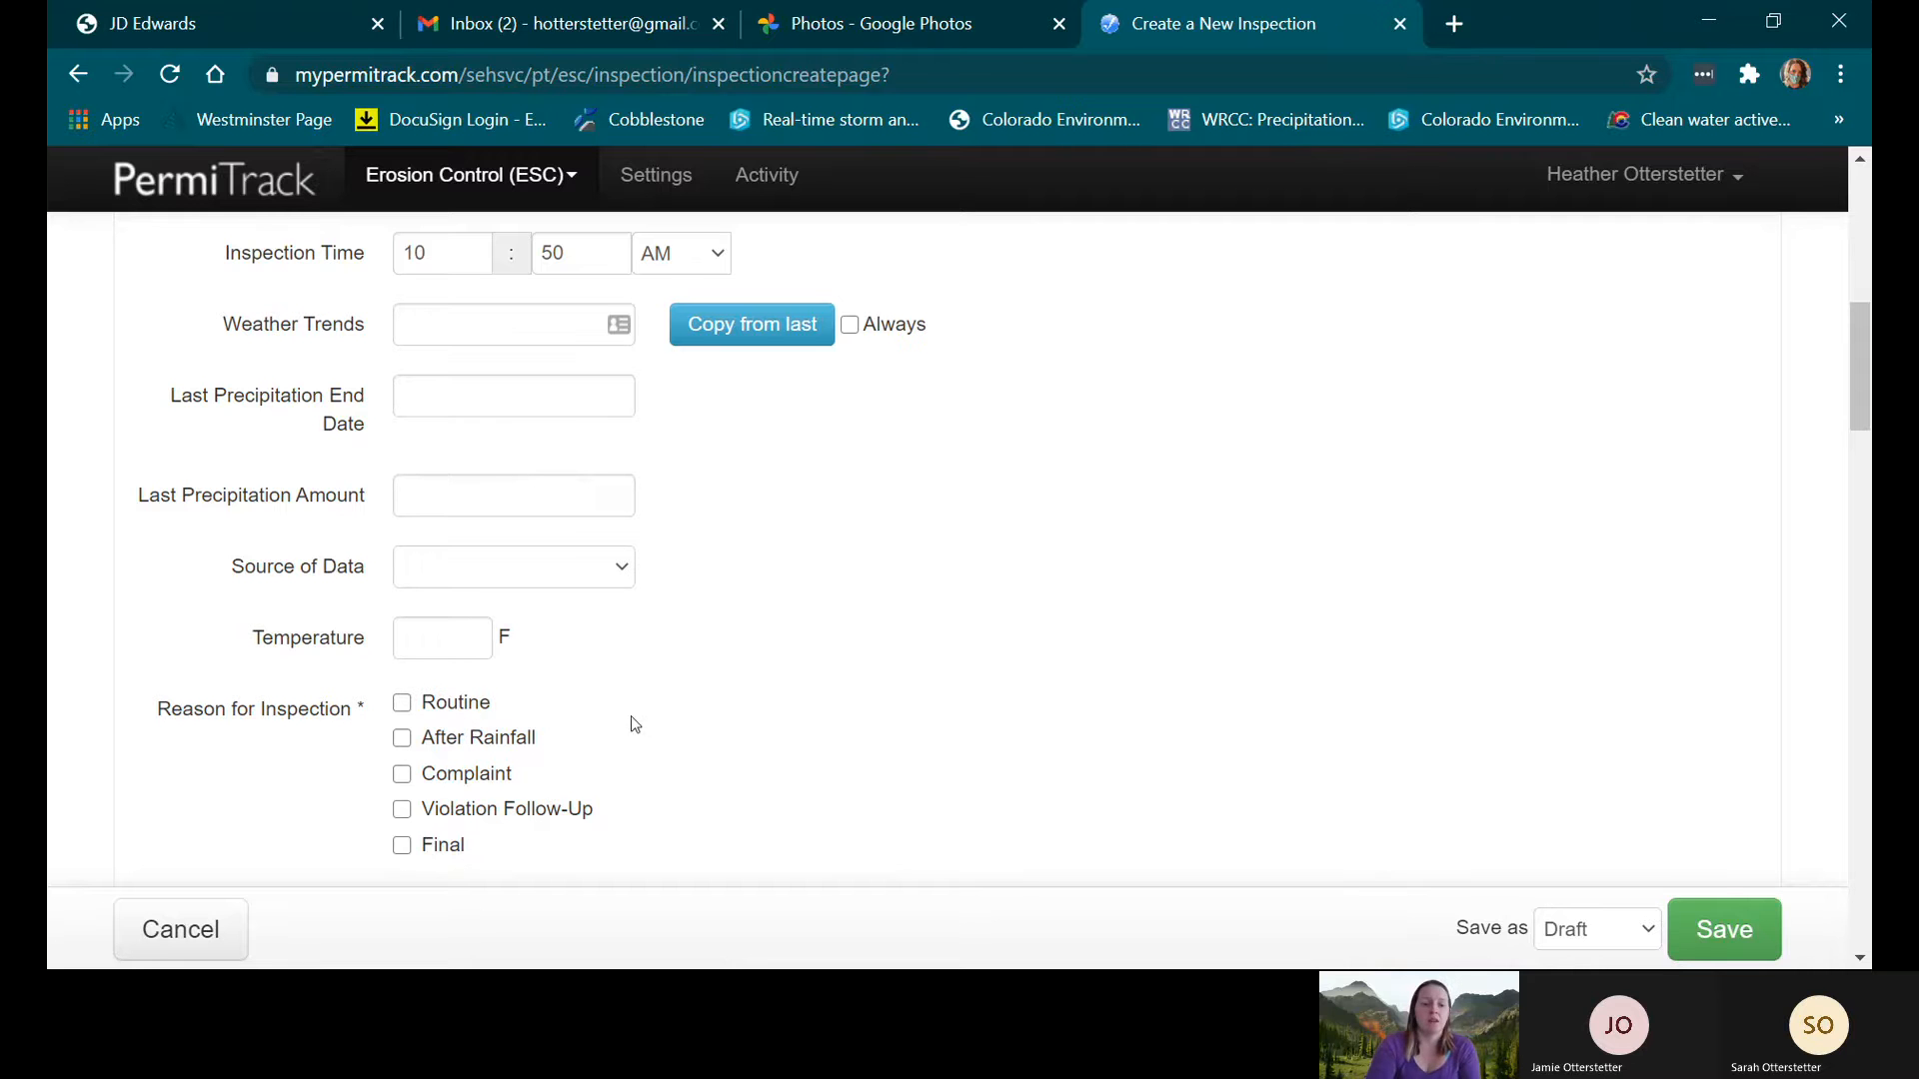
left_click(403, 811)
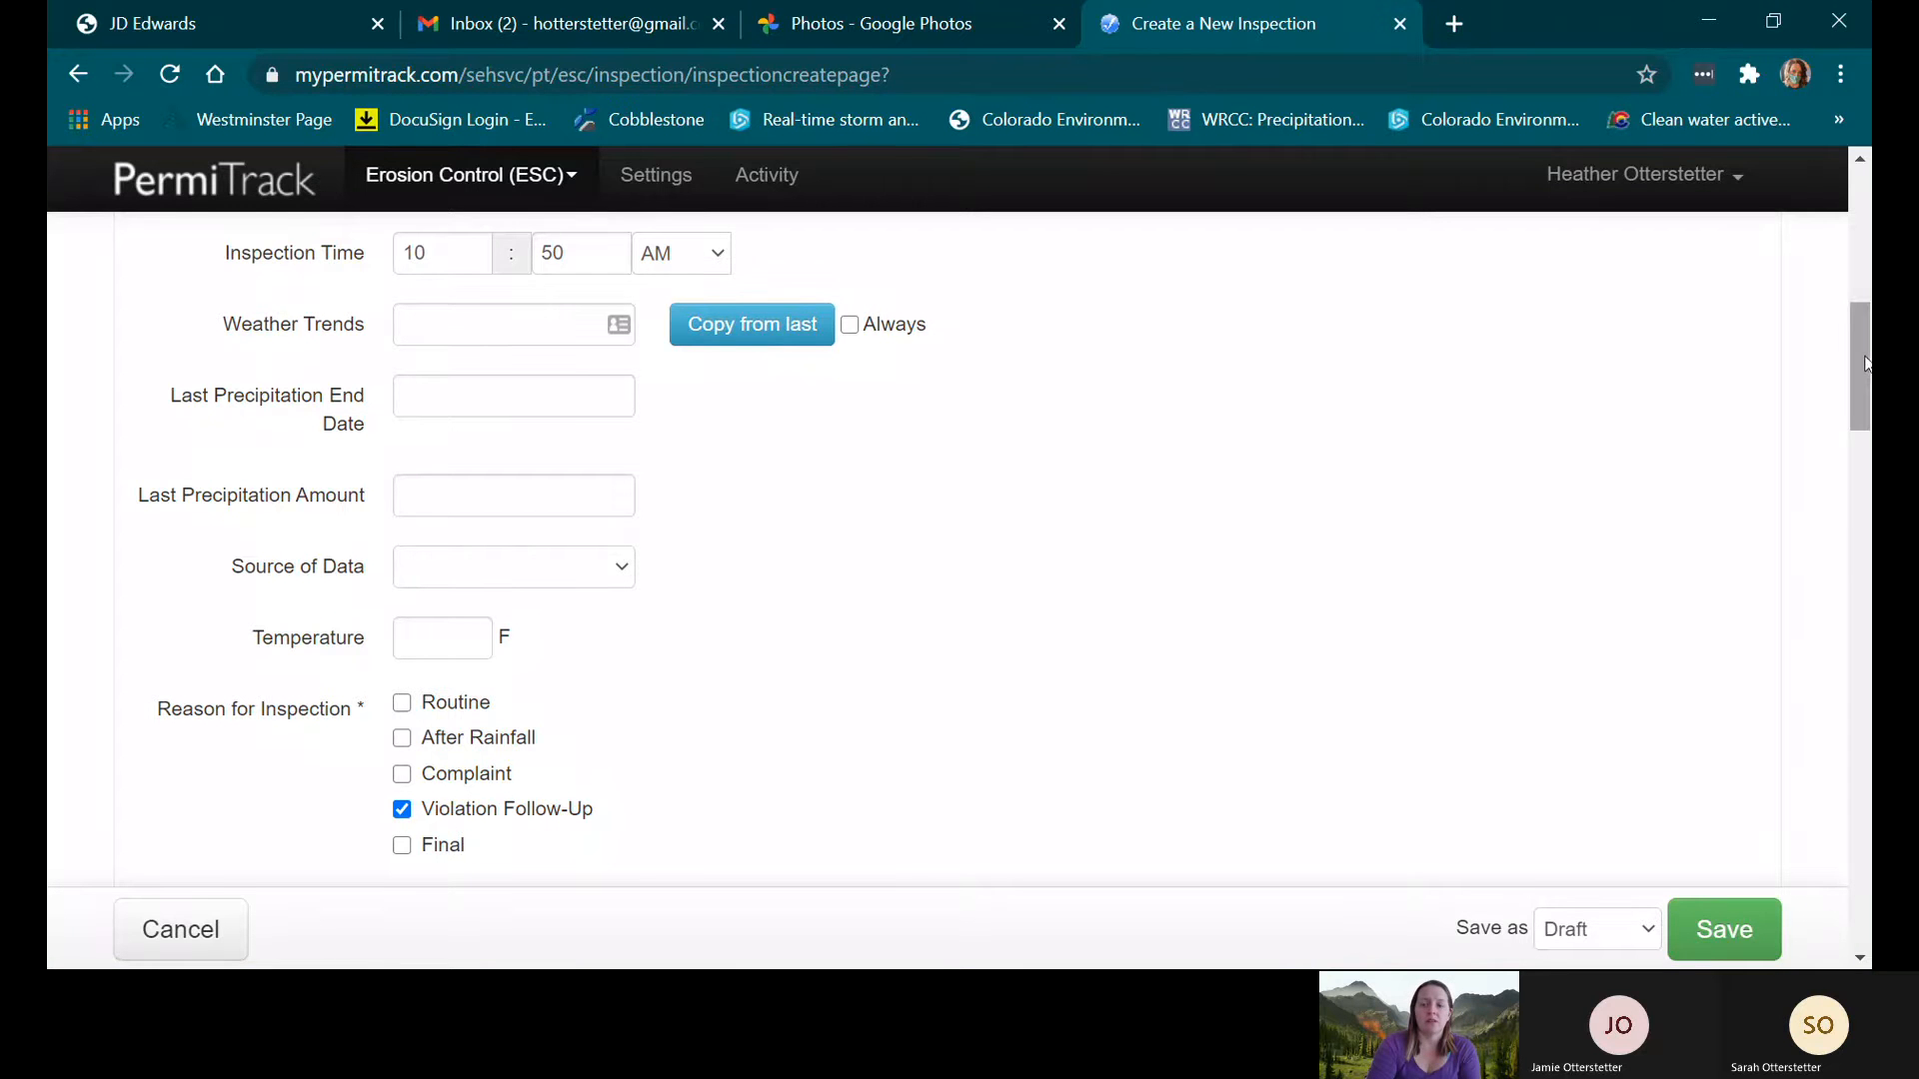
left_click_drag(1867, 365, 1862, 405)
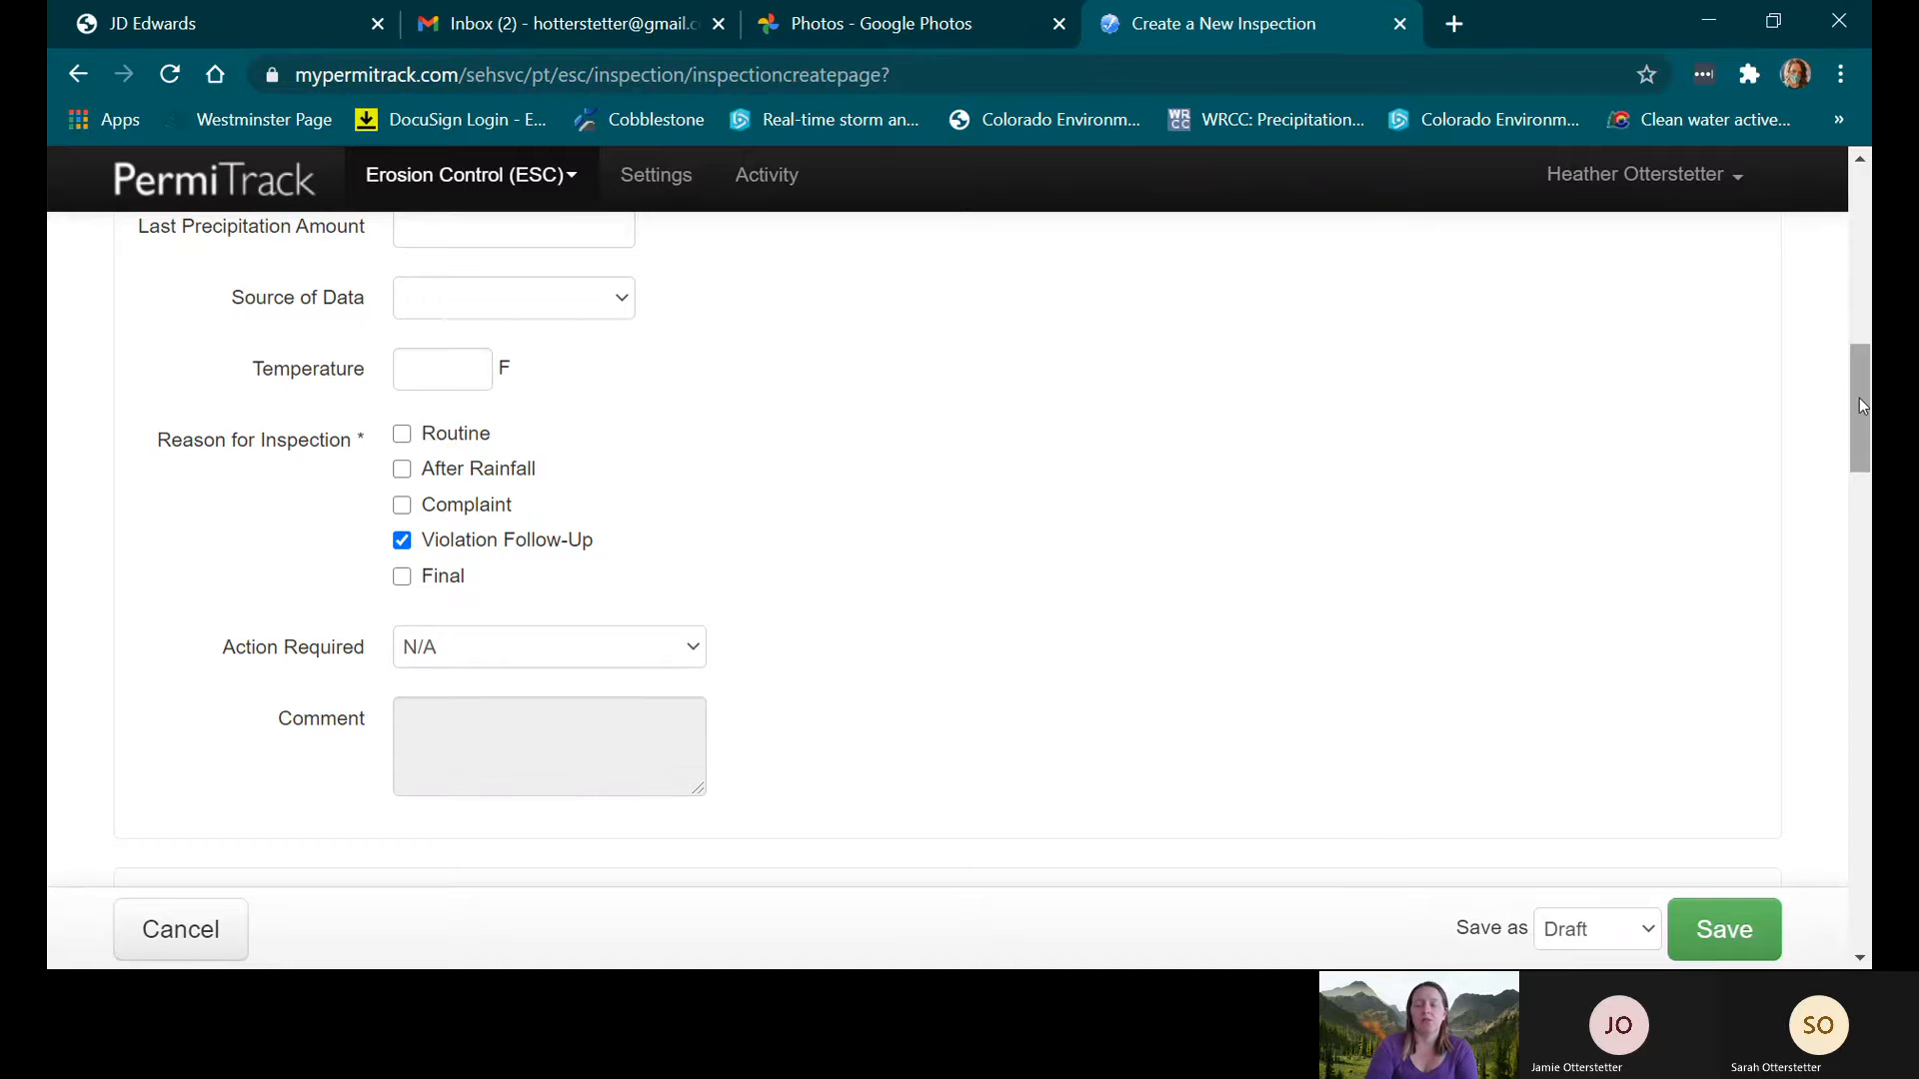
left_click(688, 649)
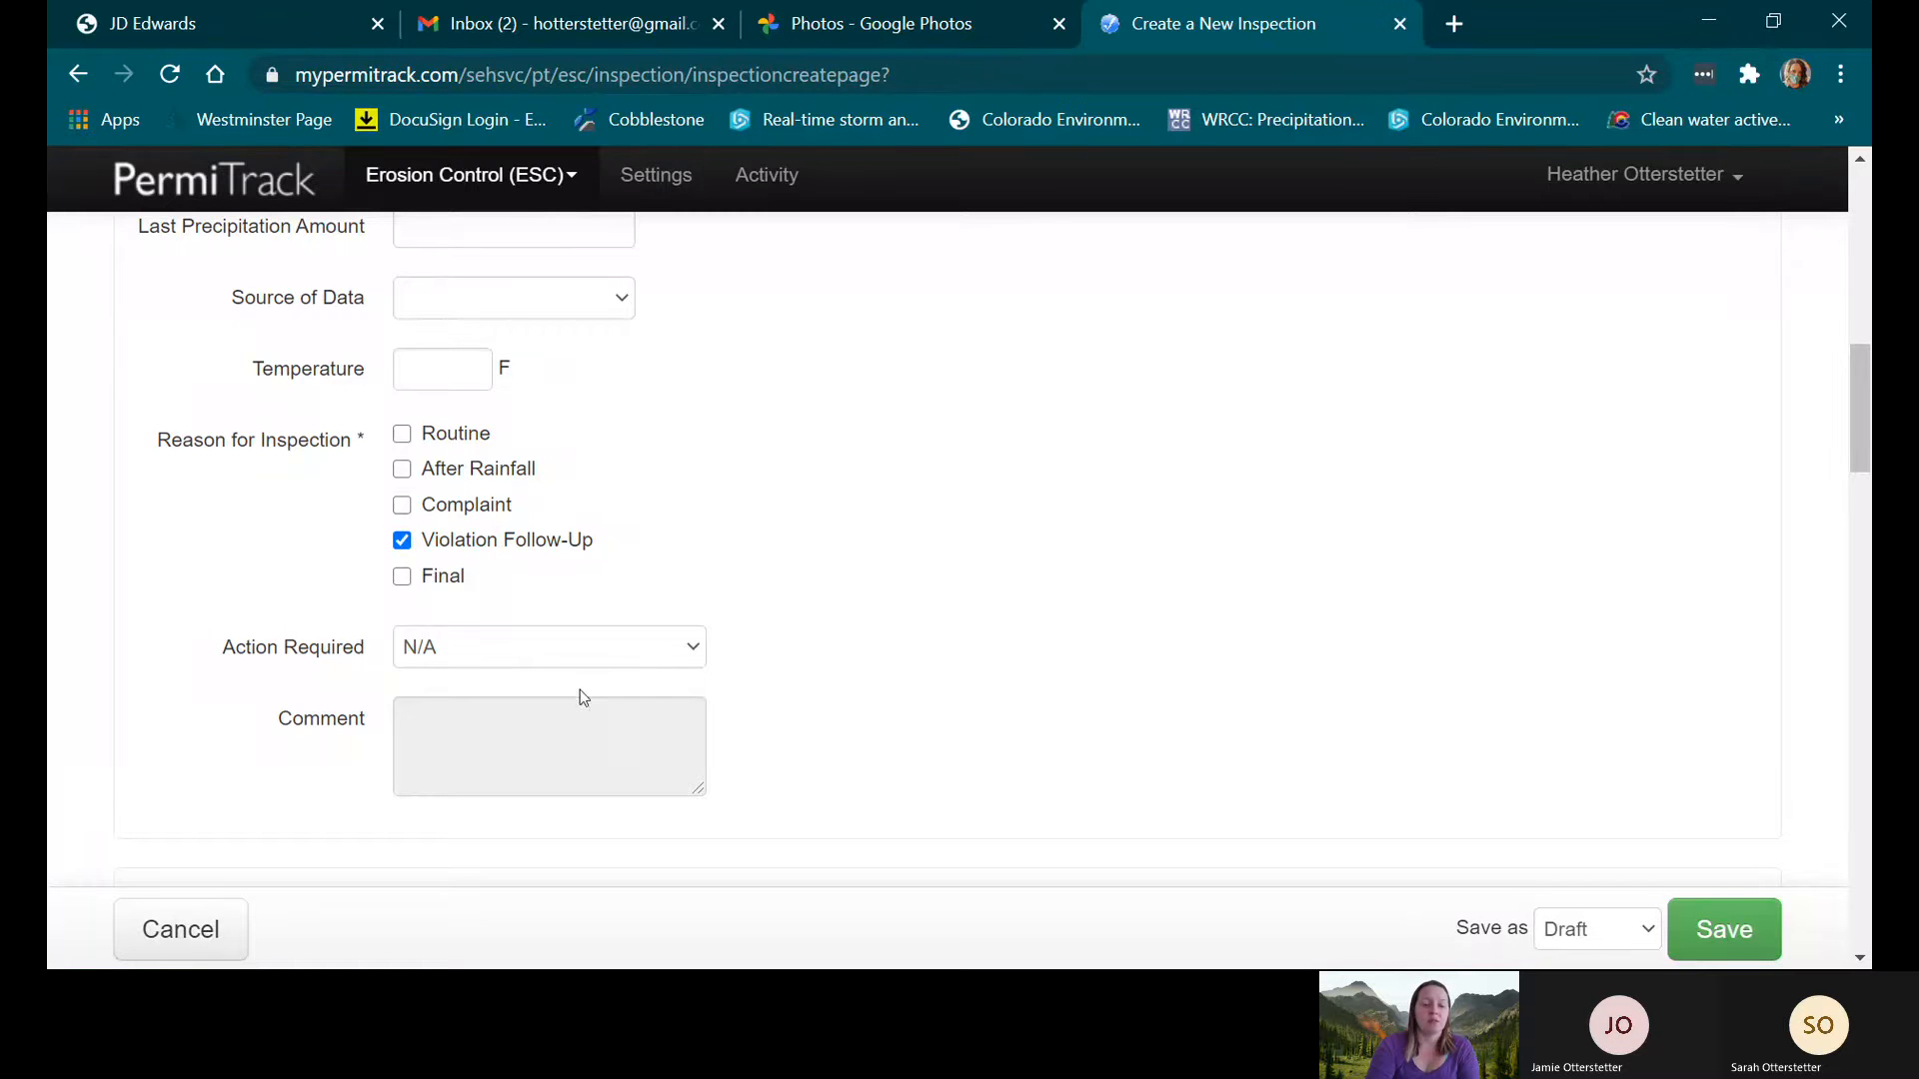
left_click(552, 724)
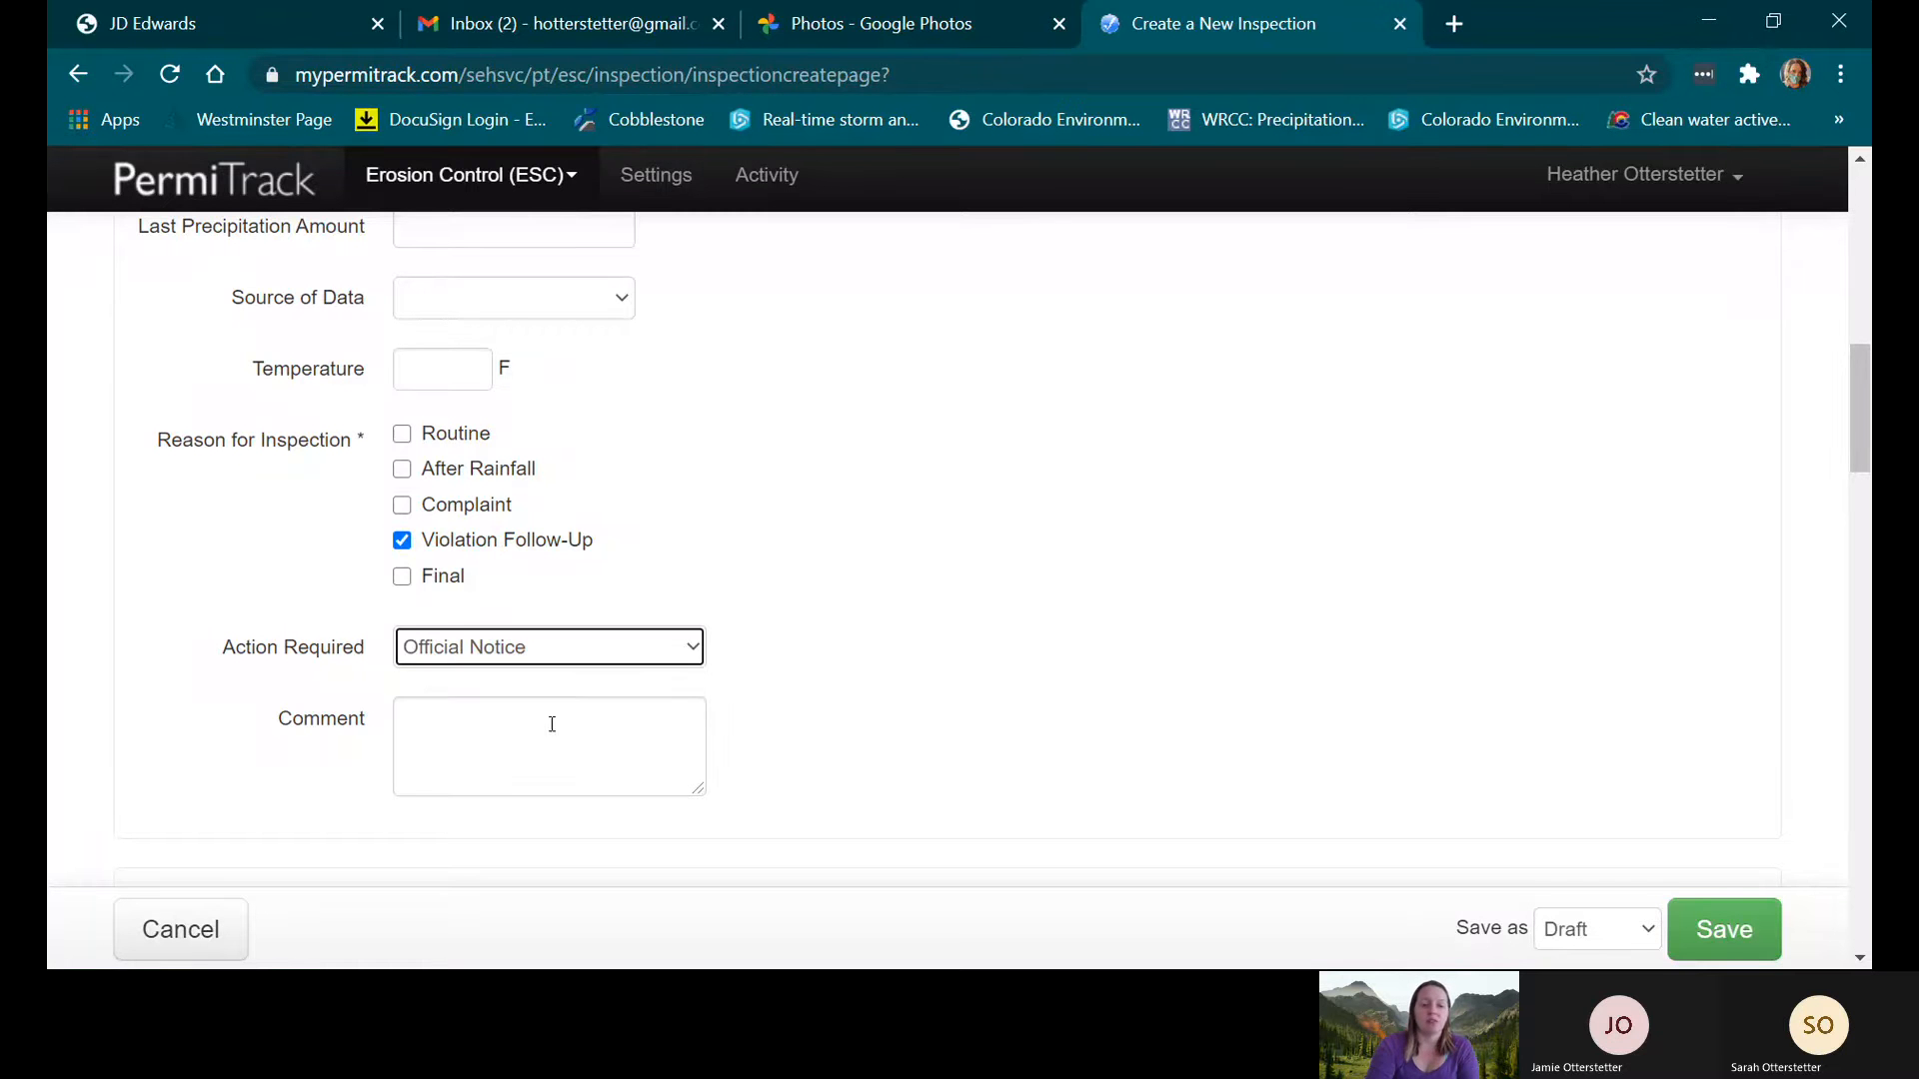
left_click(657, 721)
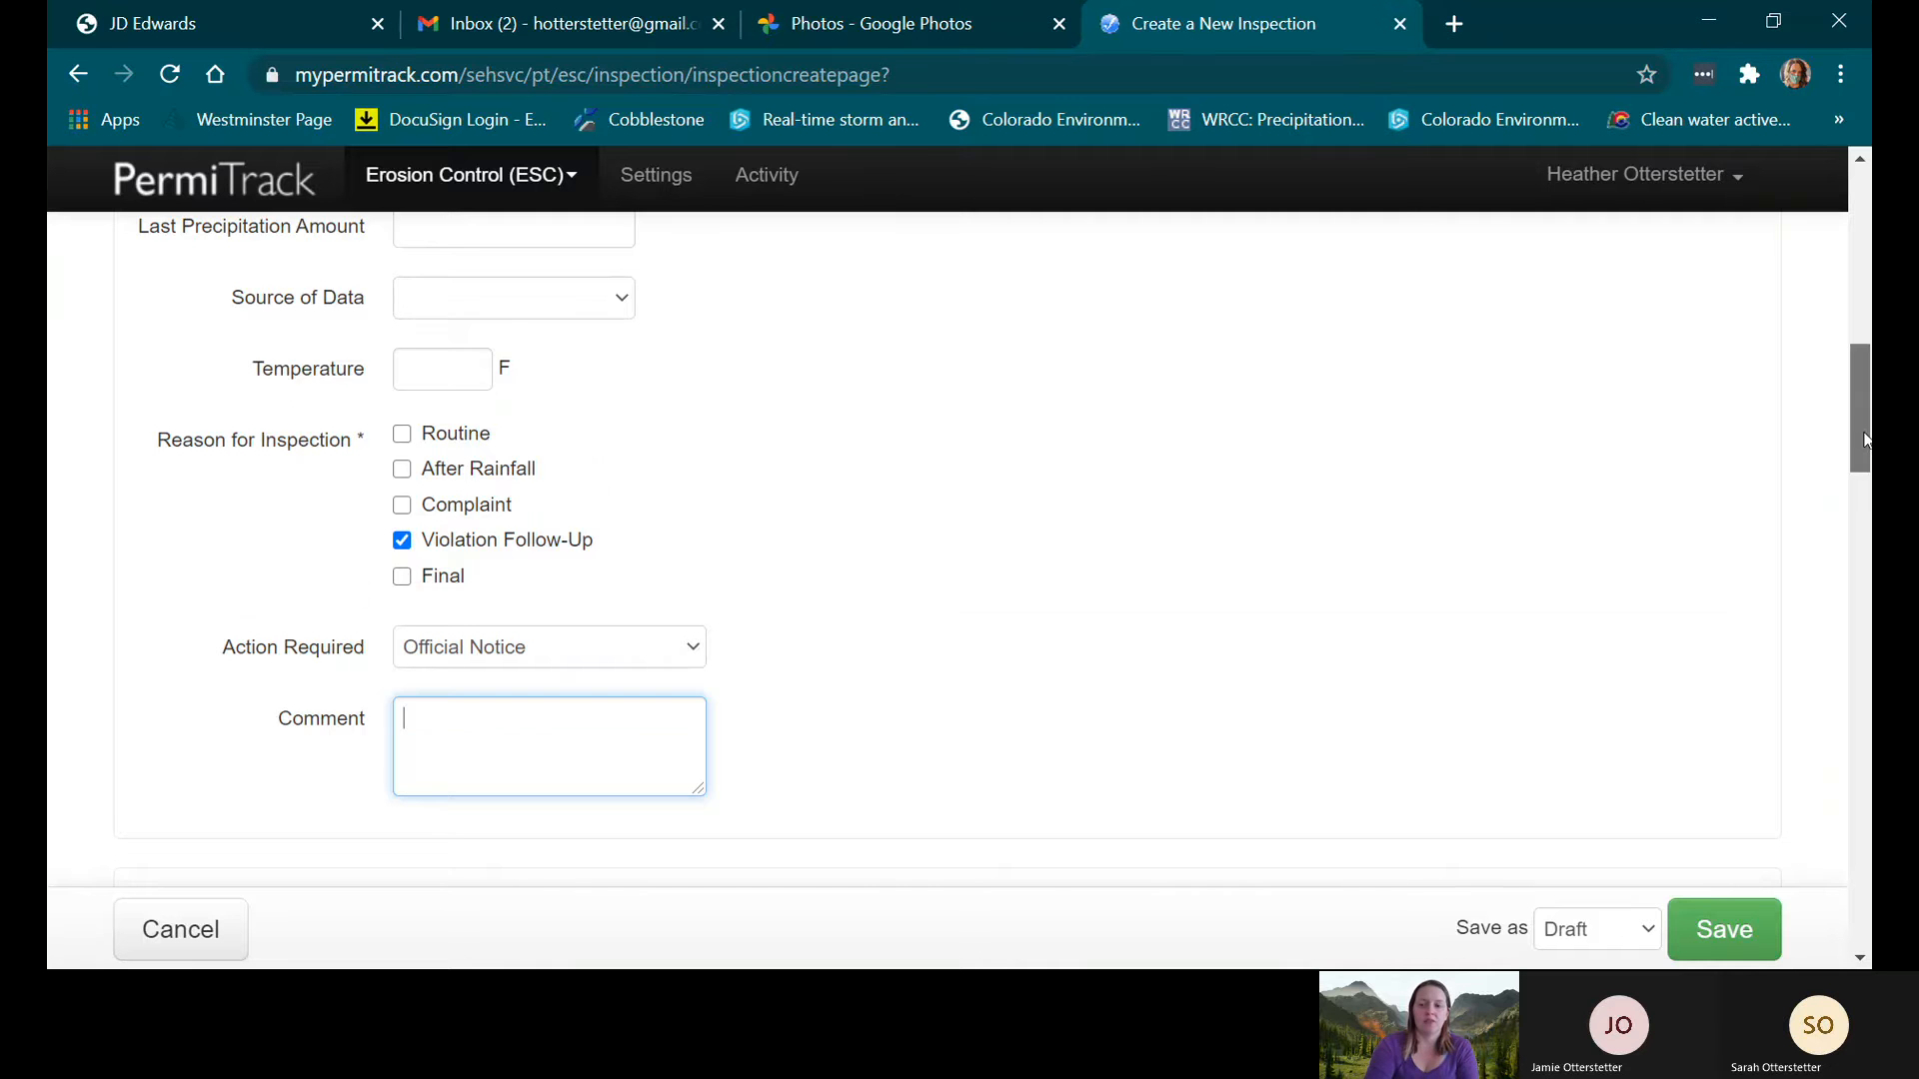
- Under the inspection items, mark the Erosion Control Blanket BMP as inspected and set its condition to Correct
left_click_drag(1864, 440, 1849, 516)
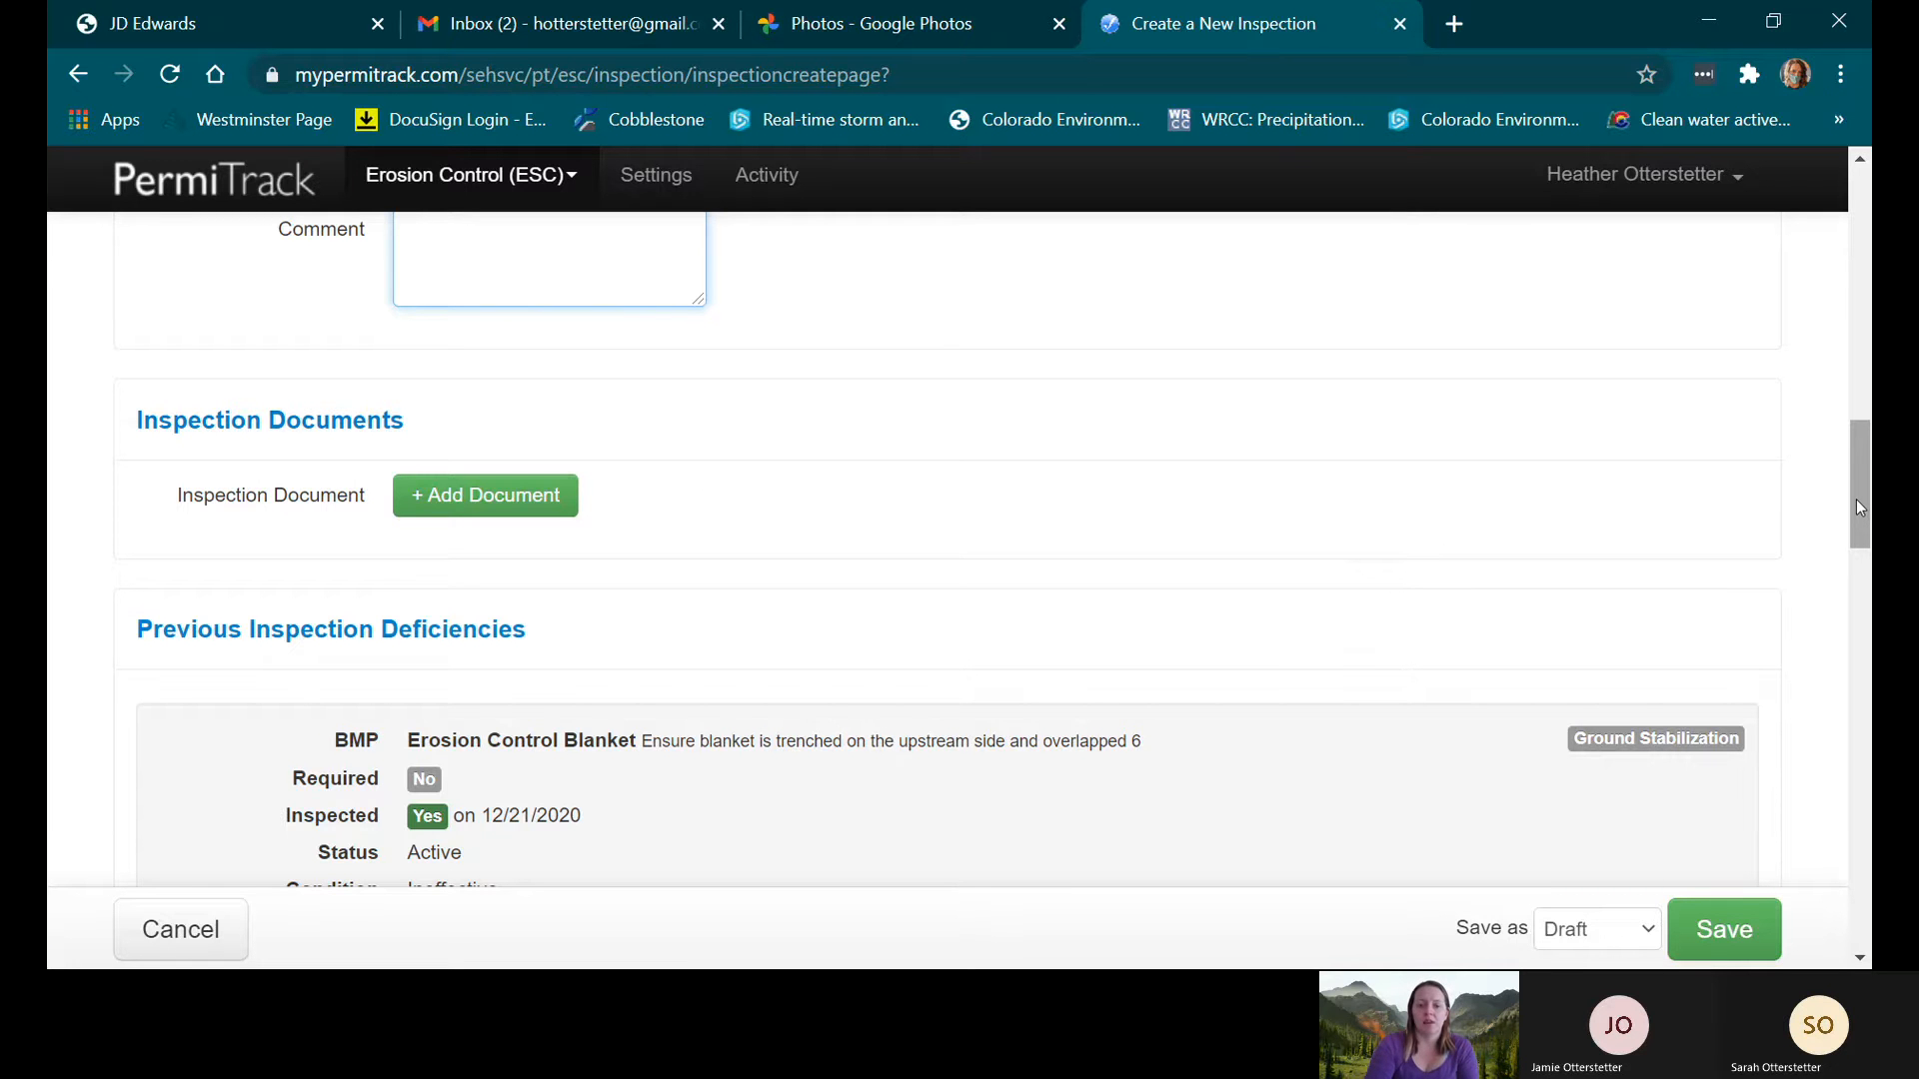
left_click_drag(1856, 499, 1856, 529)
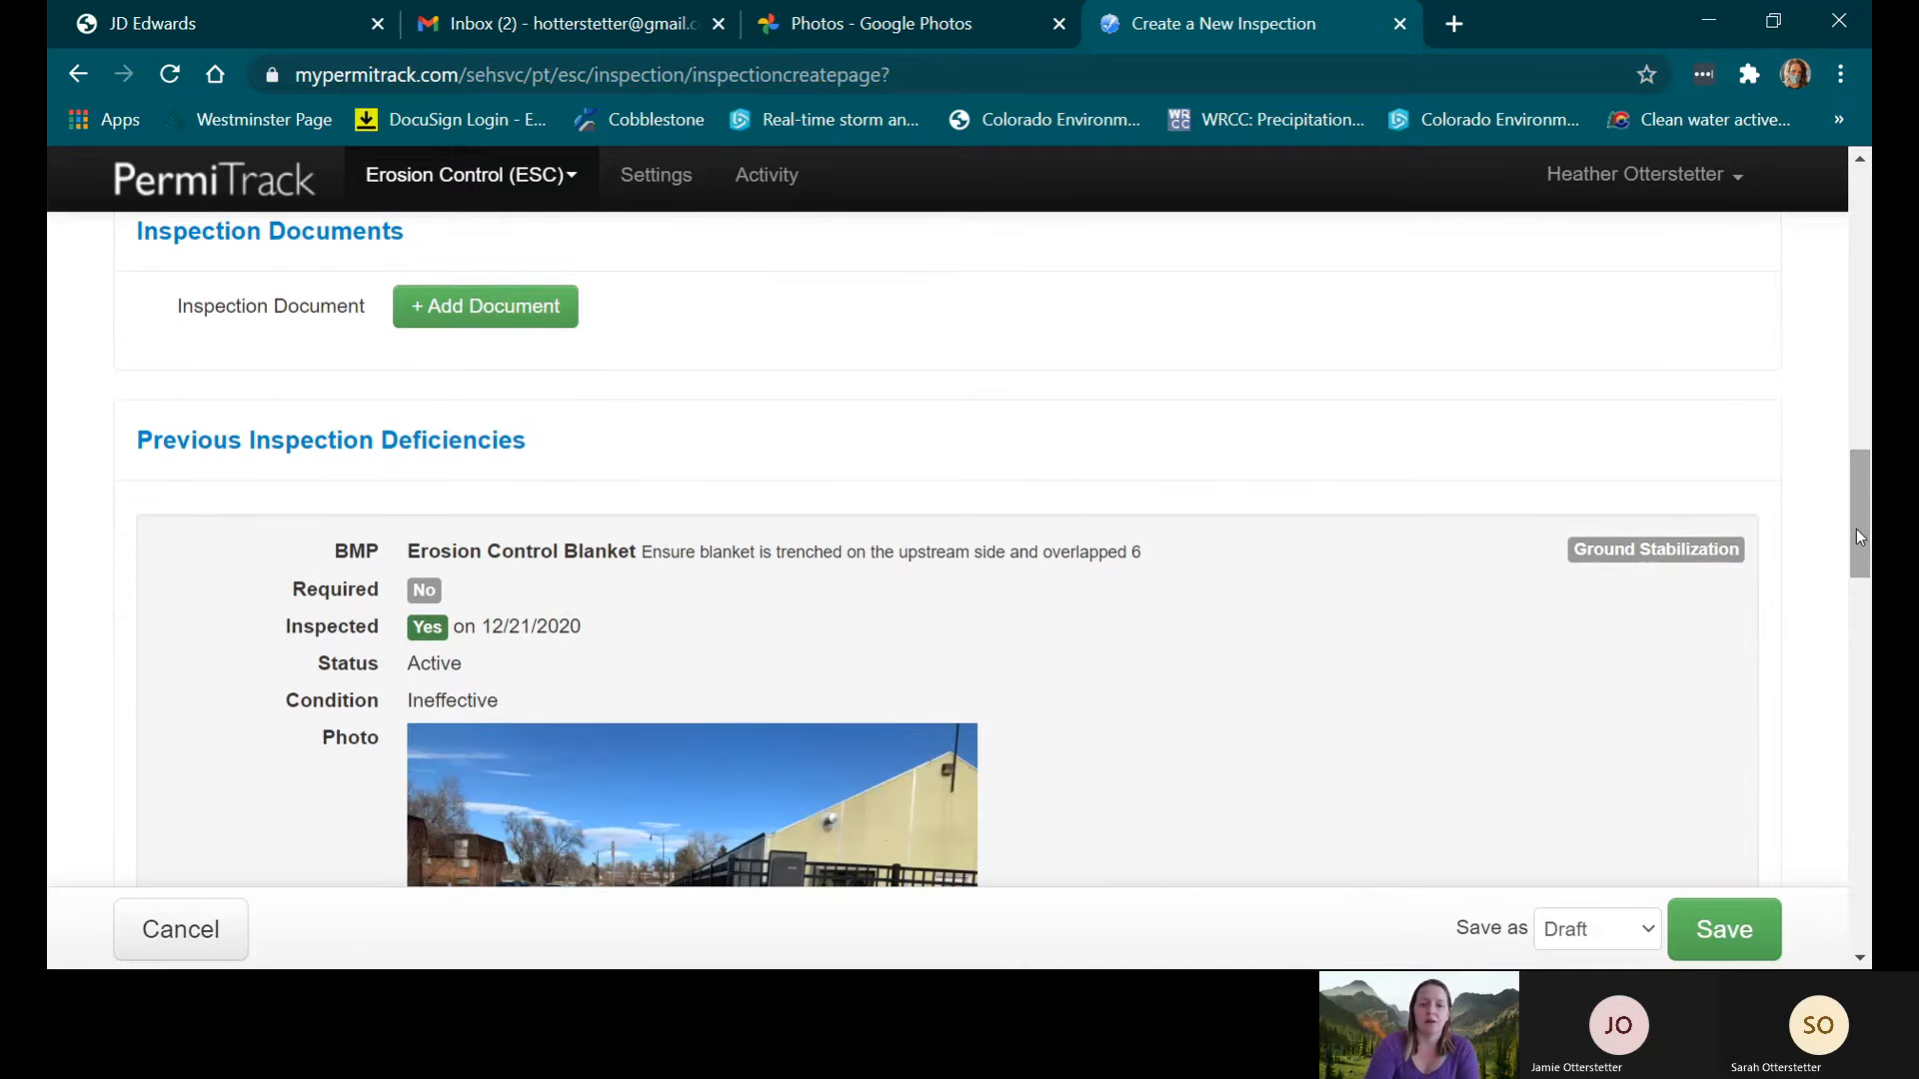
left_click_drag(1856, 533, 1854, 561)
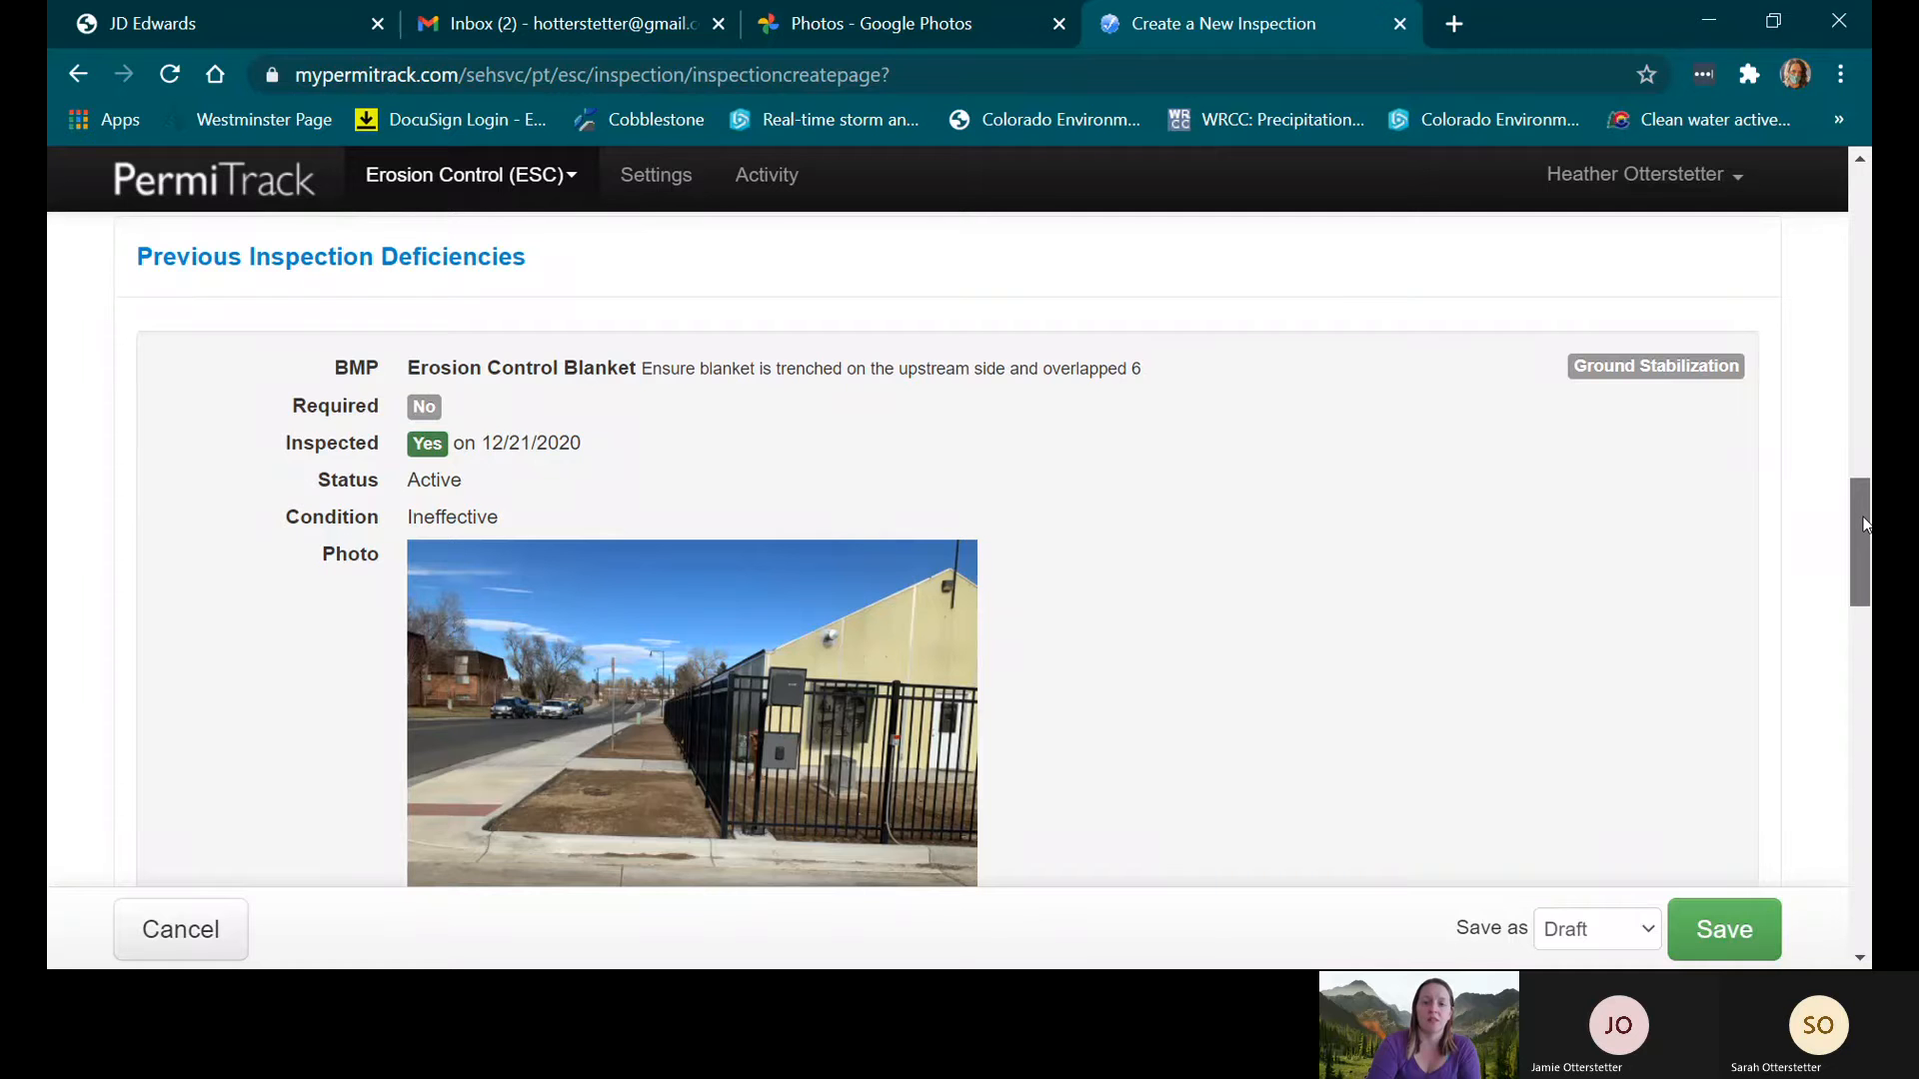
left_click_drag(1864, 523, 1854, 778)
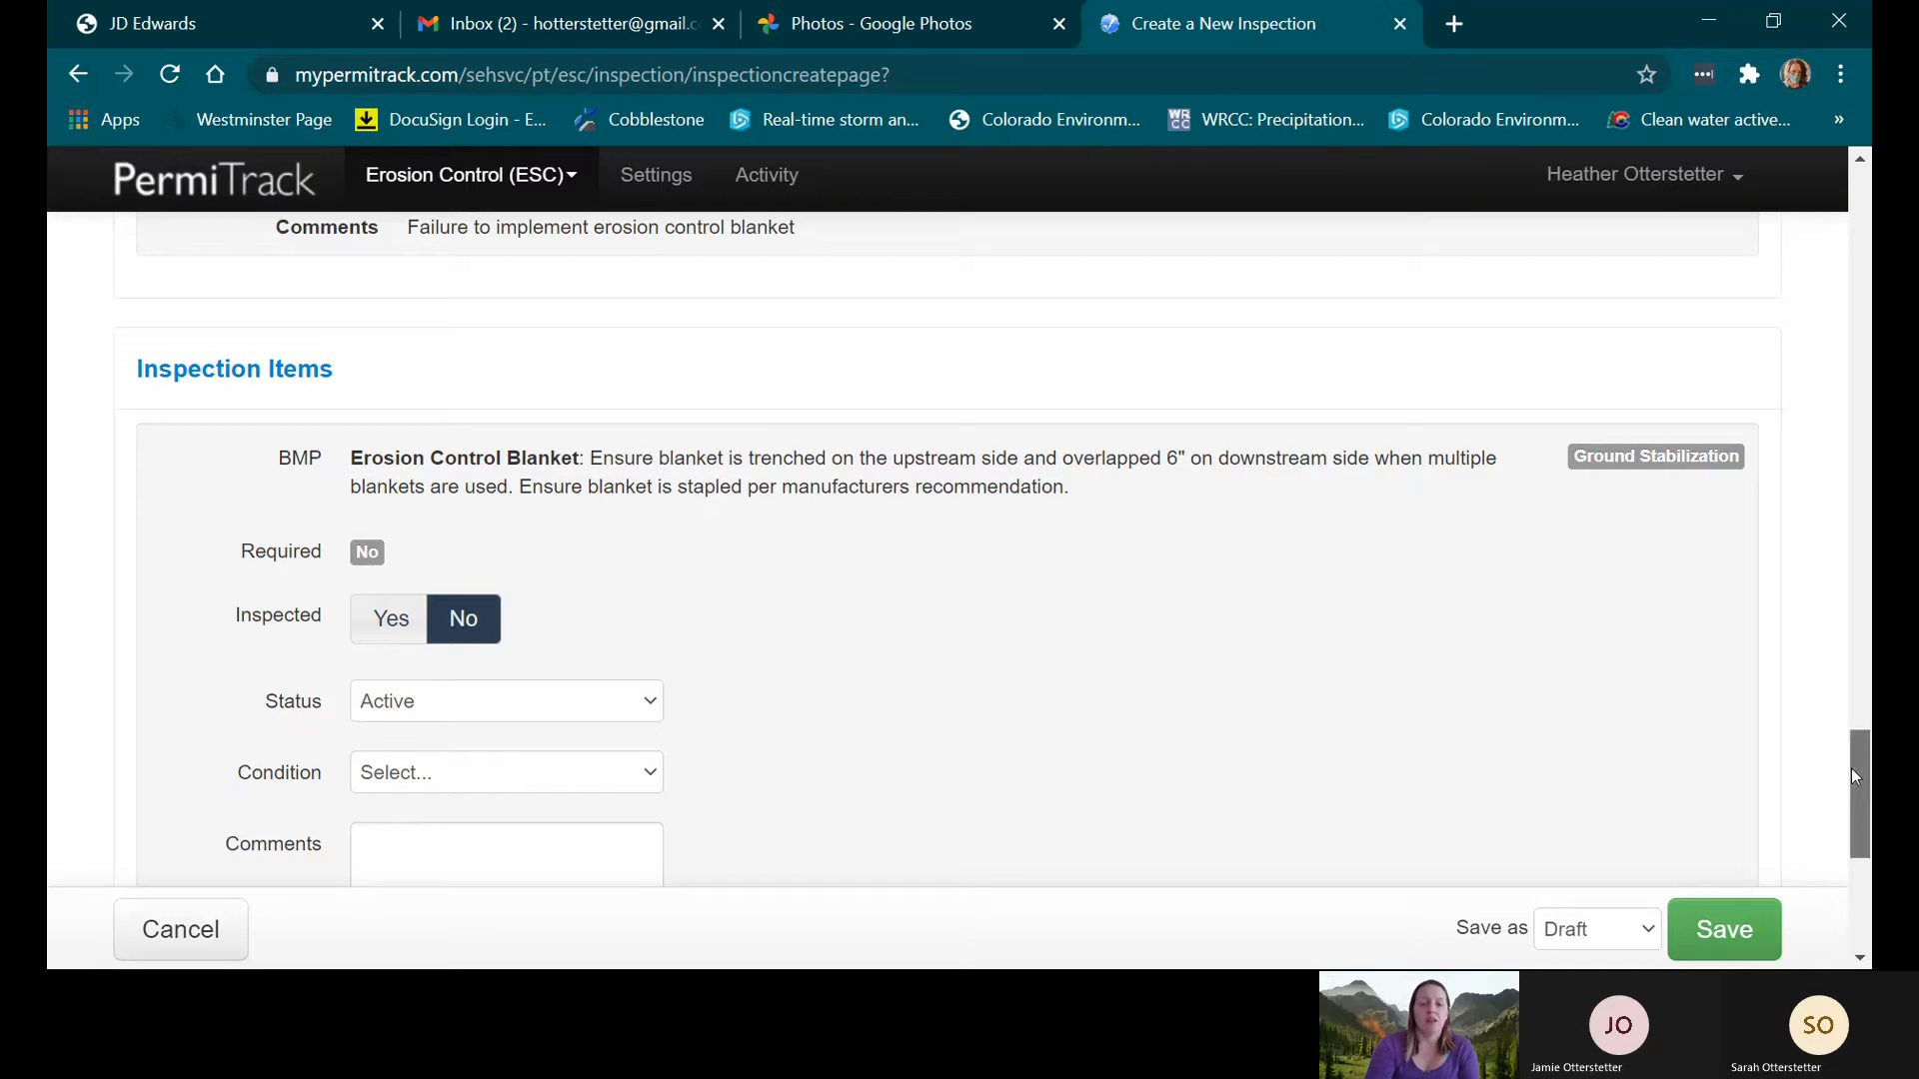
scroll(1855, 778, "down", 2)
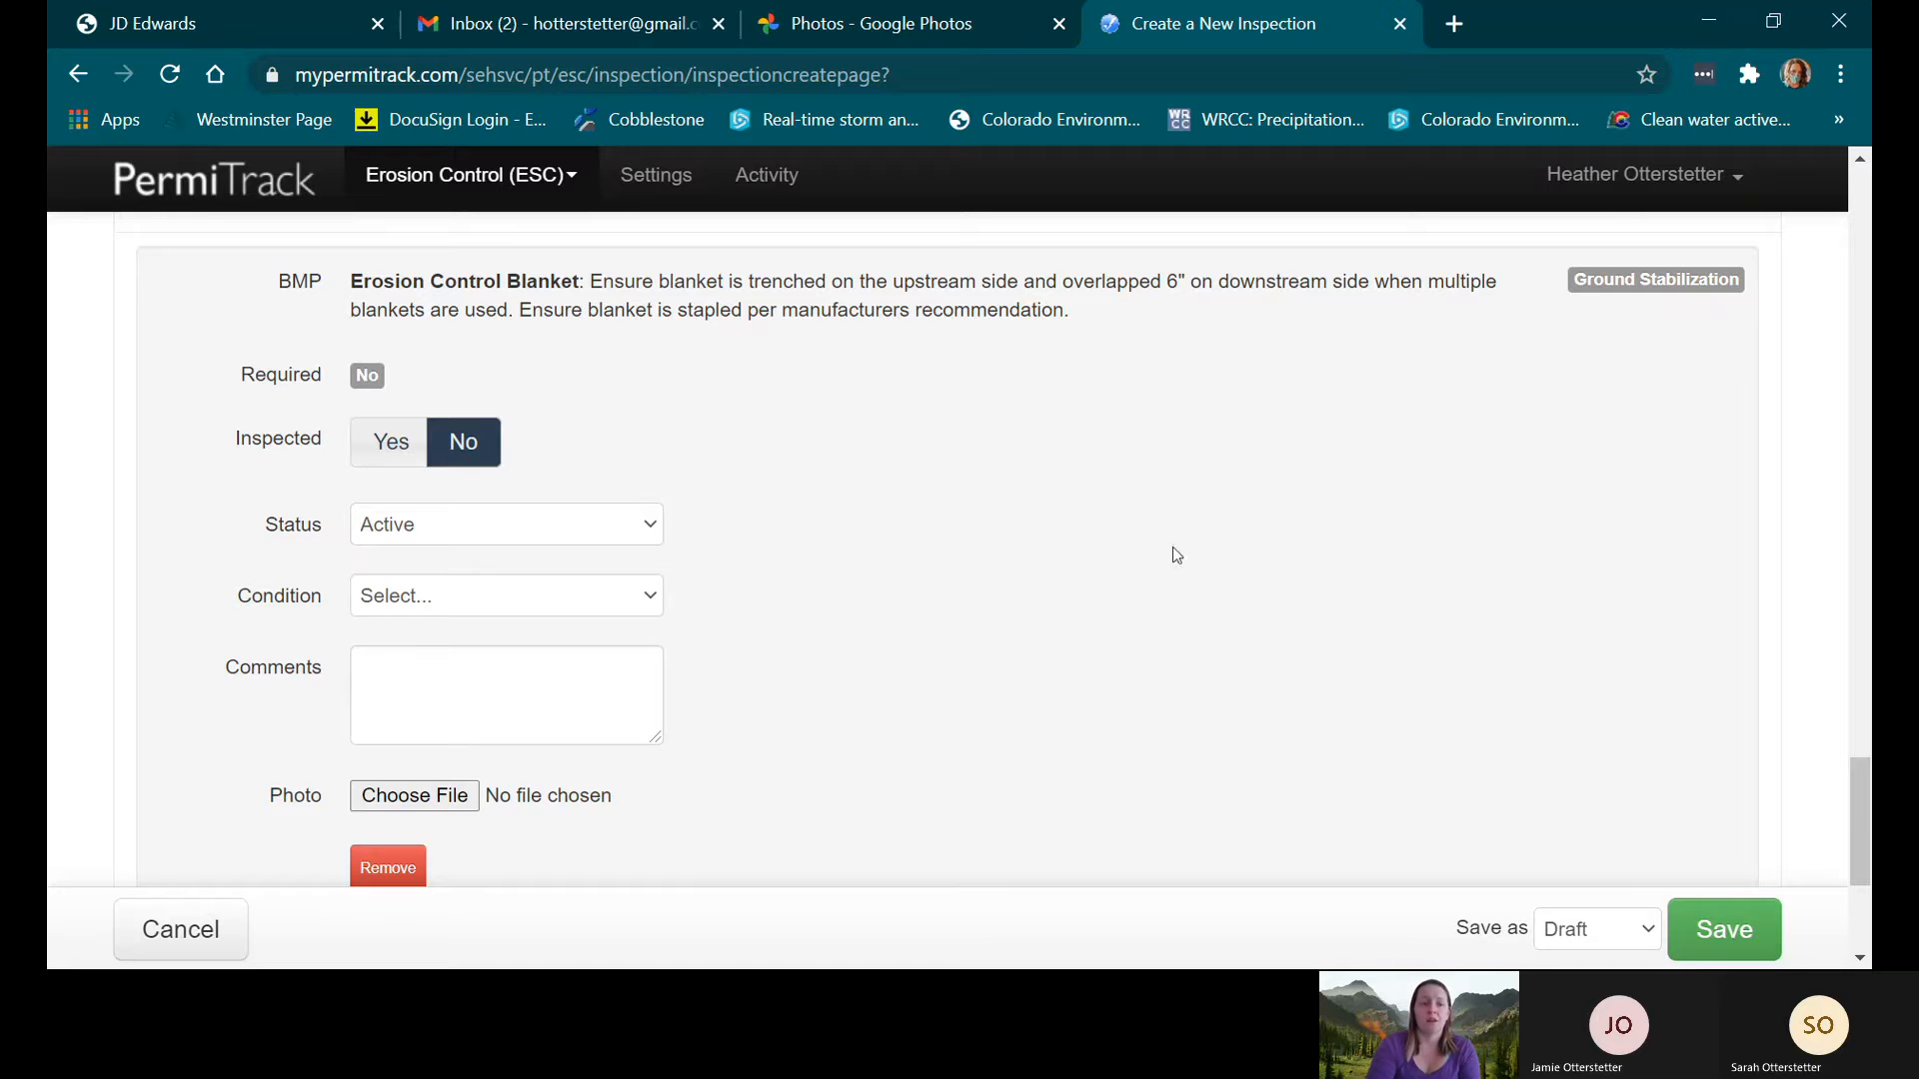
left_click(390, 452)
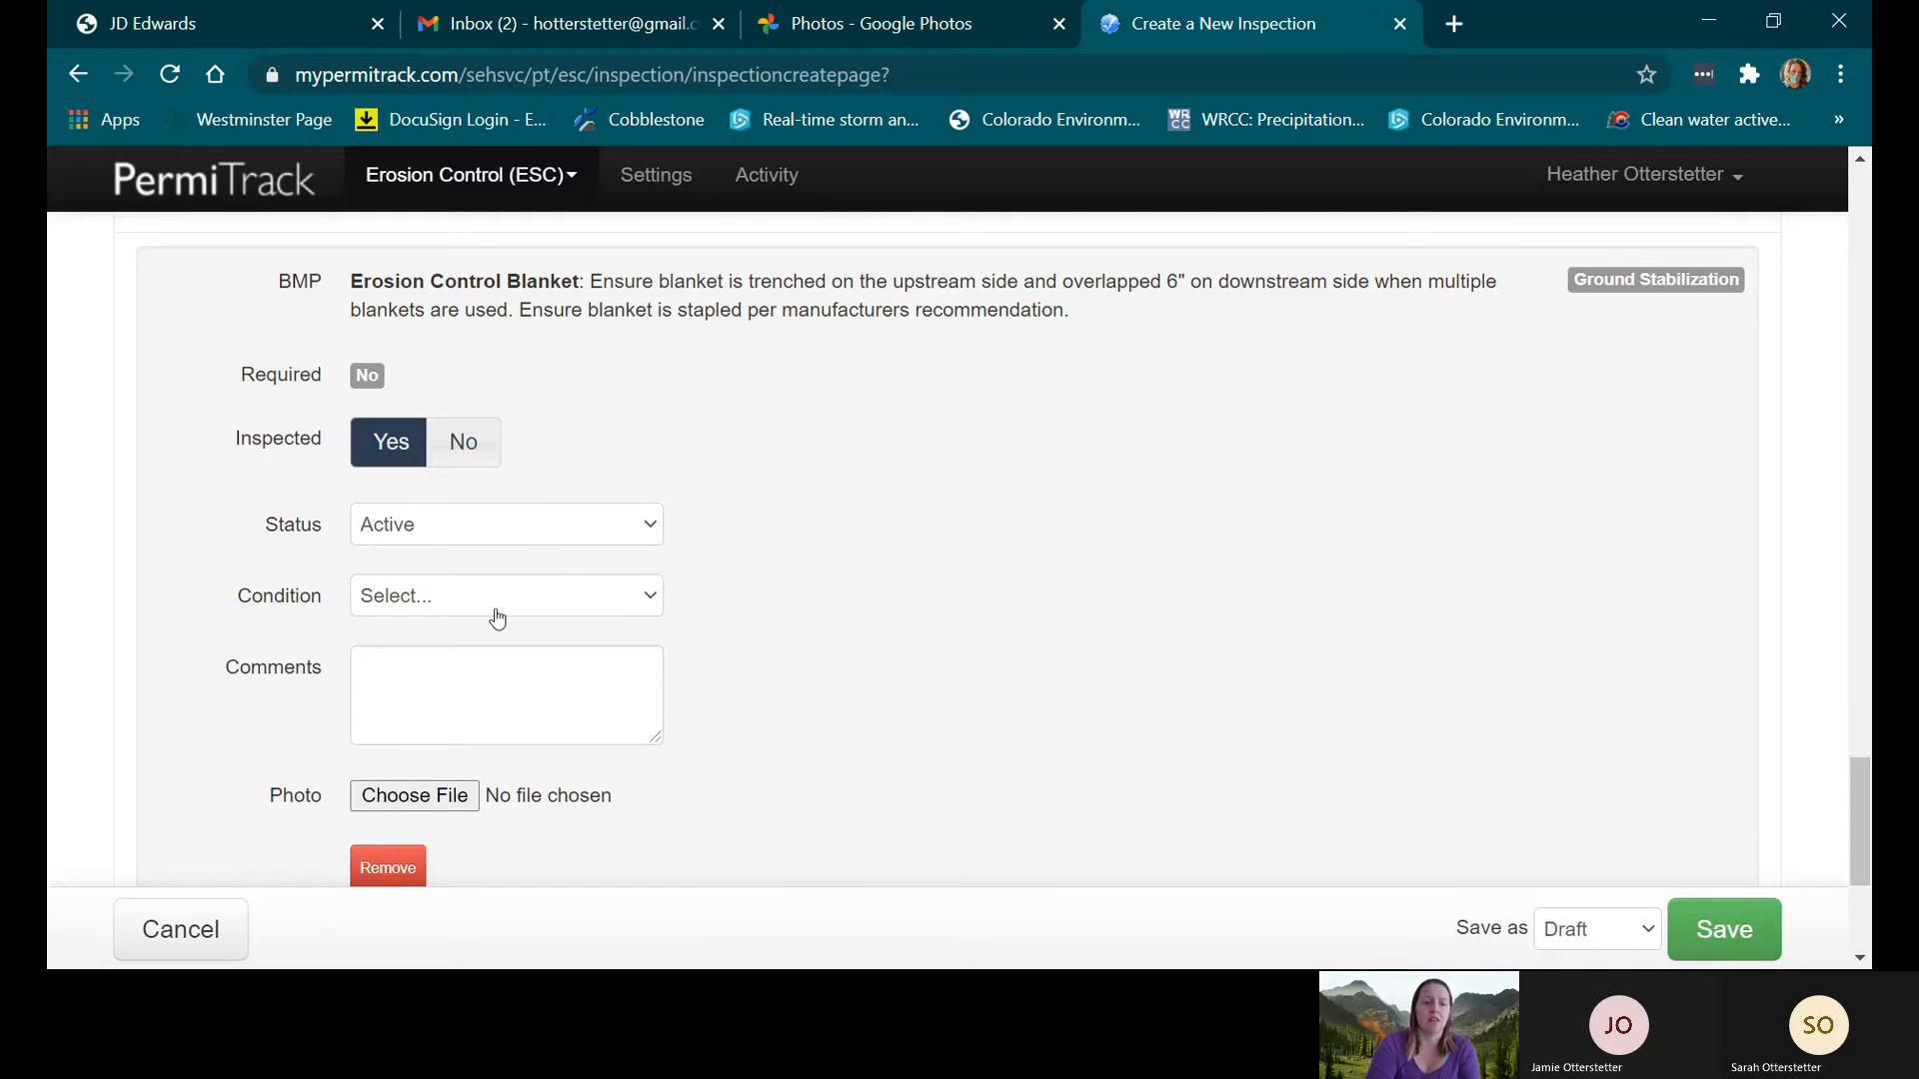
left_click(438, 668)
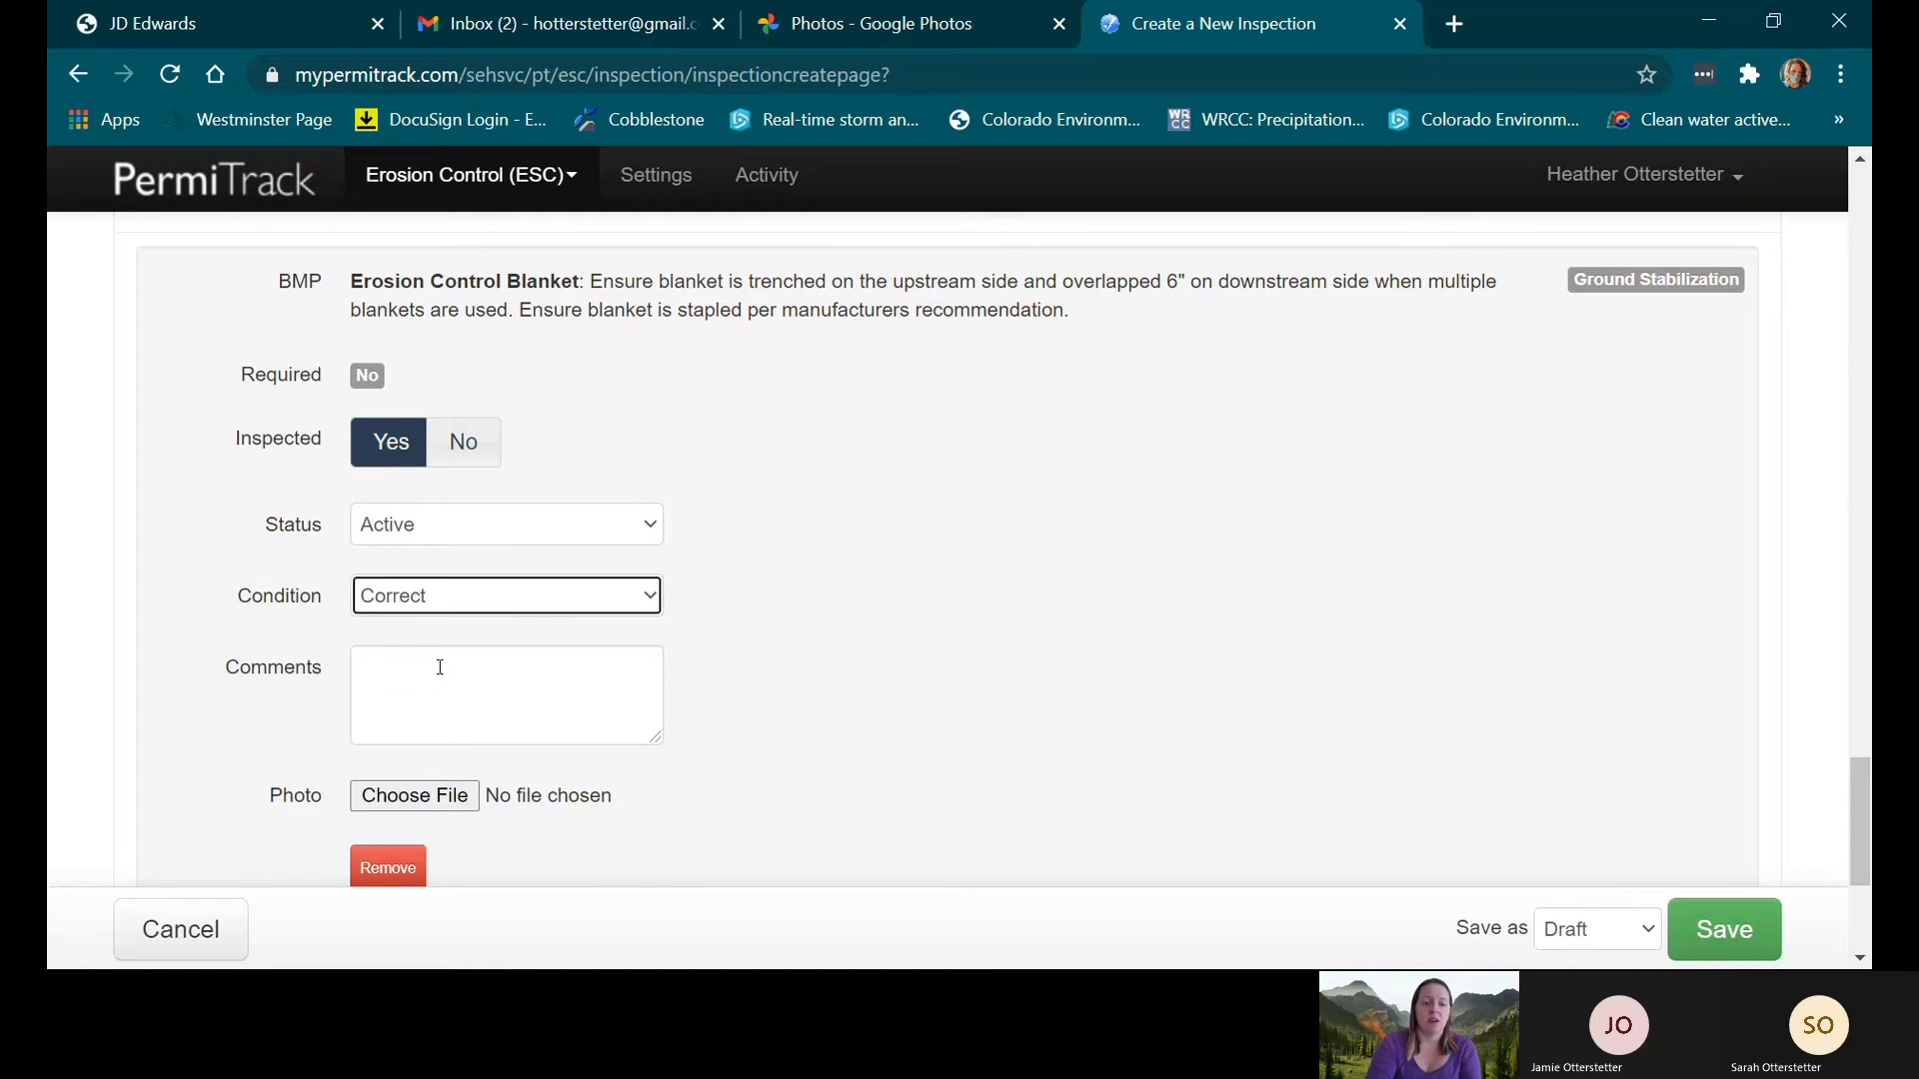
- Enter the comment "Erosion control blanket was installed on 12/23/20." for the Erosion Control Blanket item
left_click(440, 668)
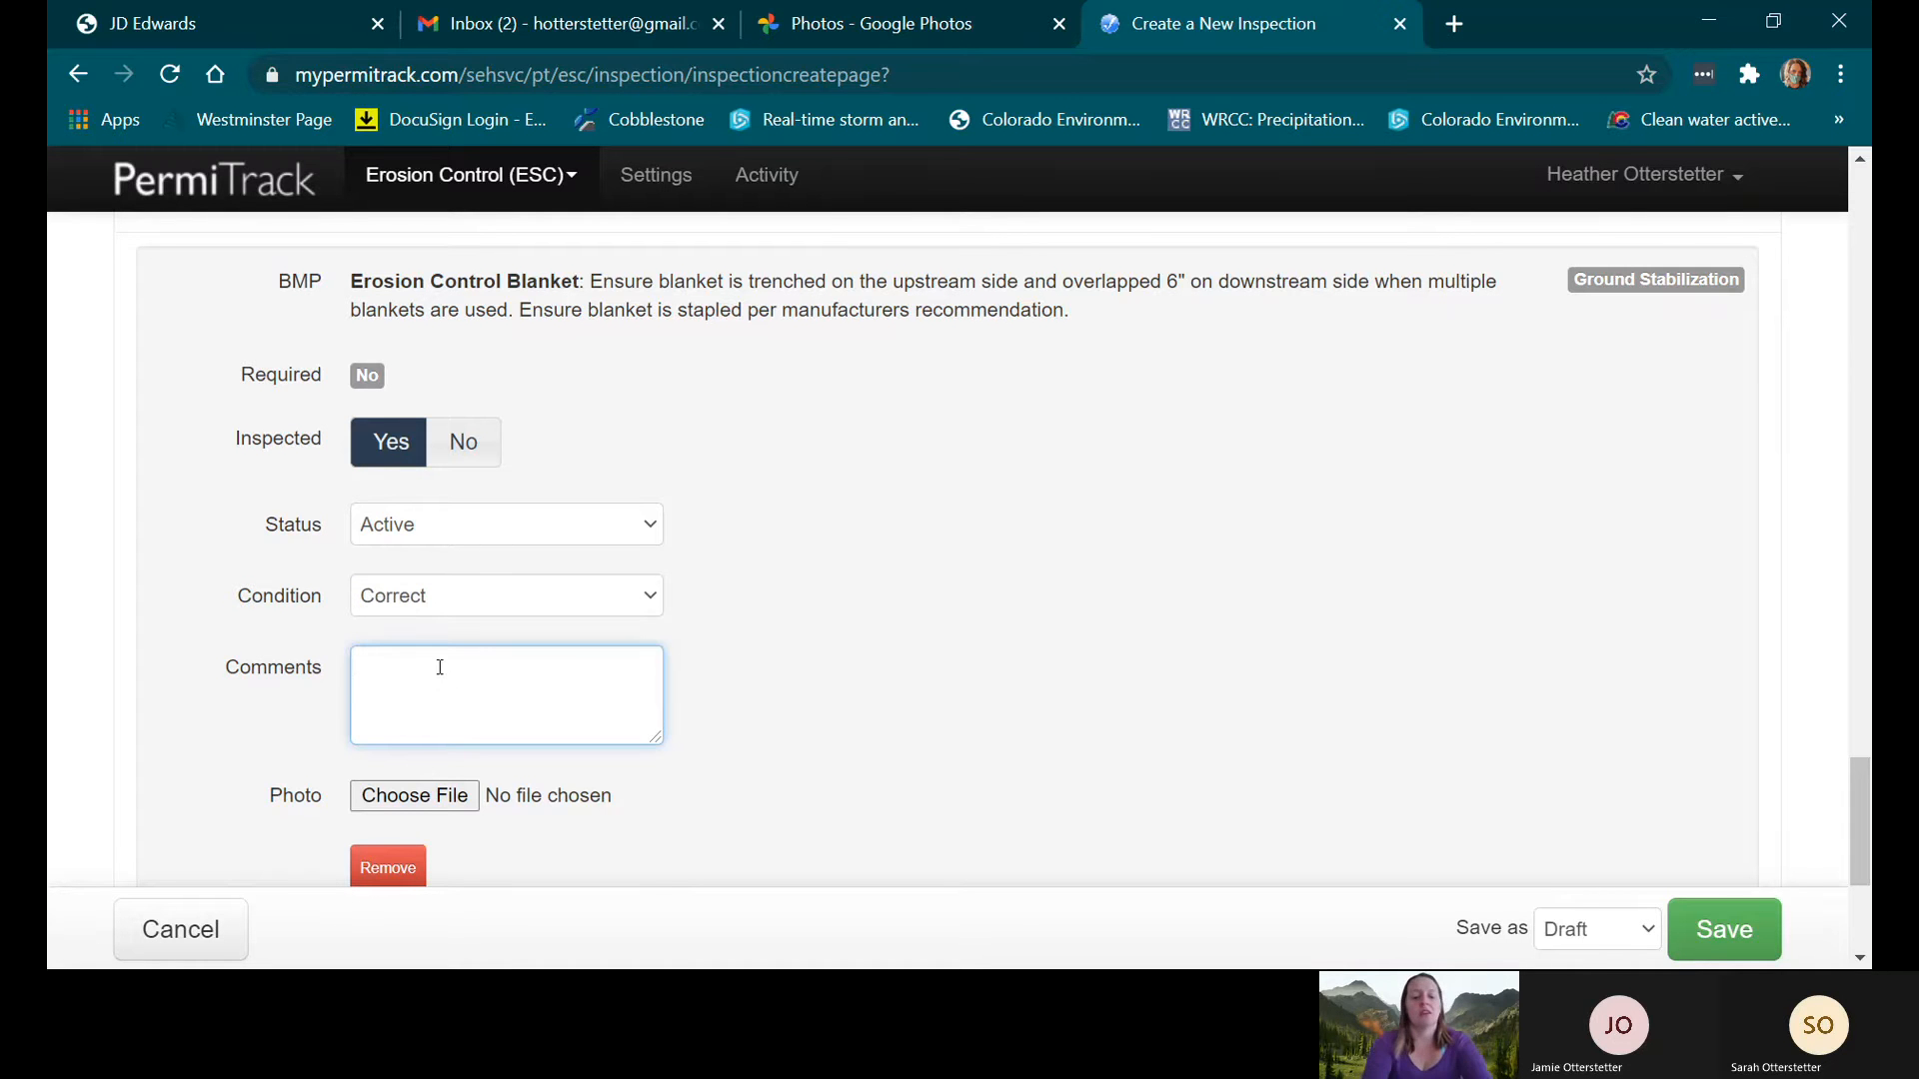
type("Er")
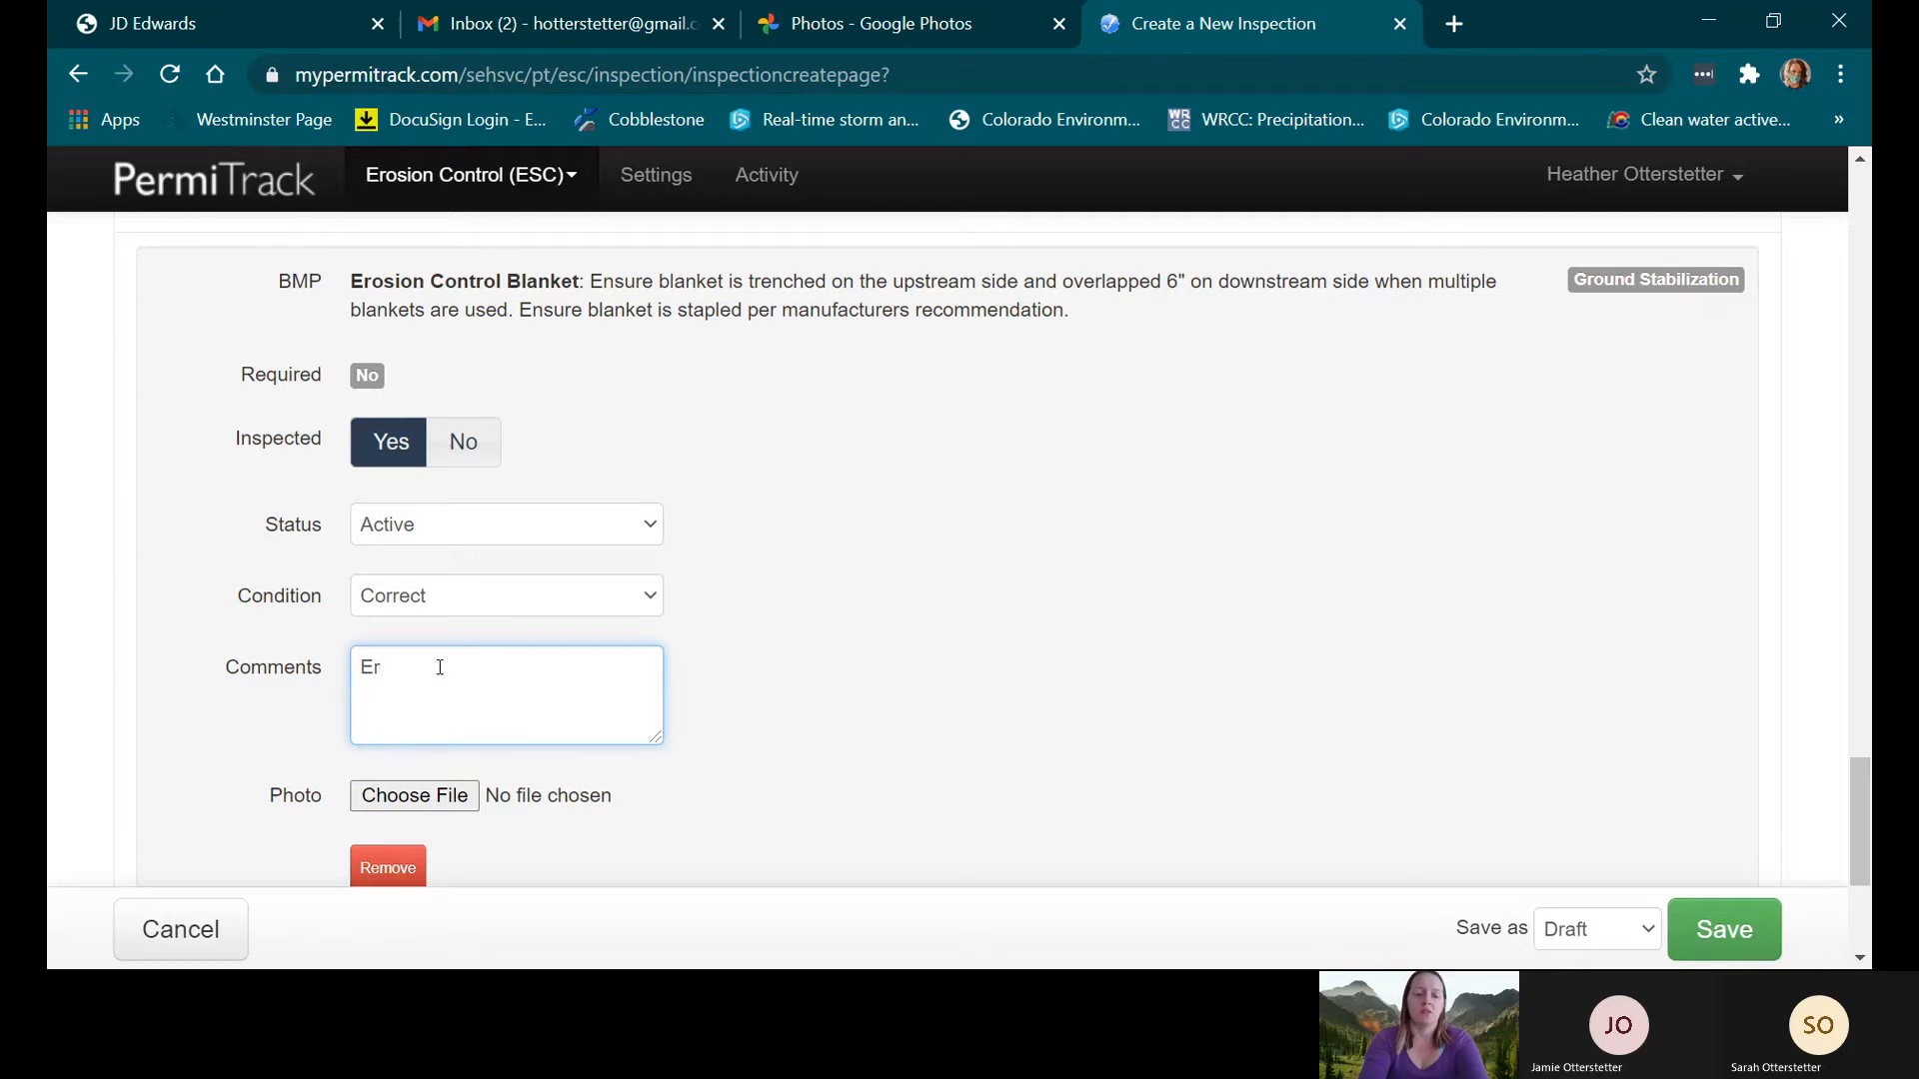
type("osion co")
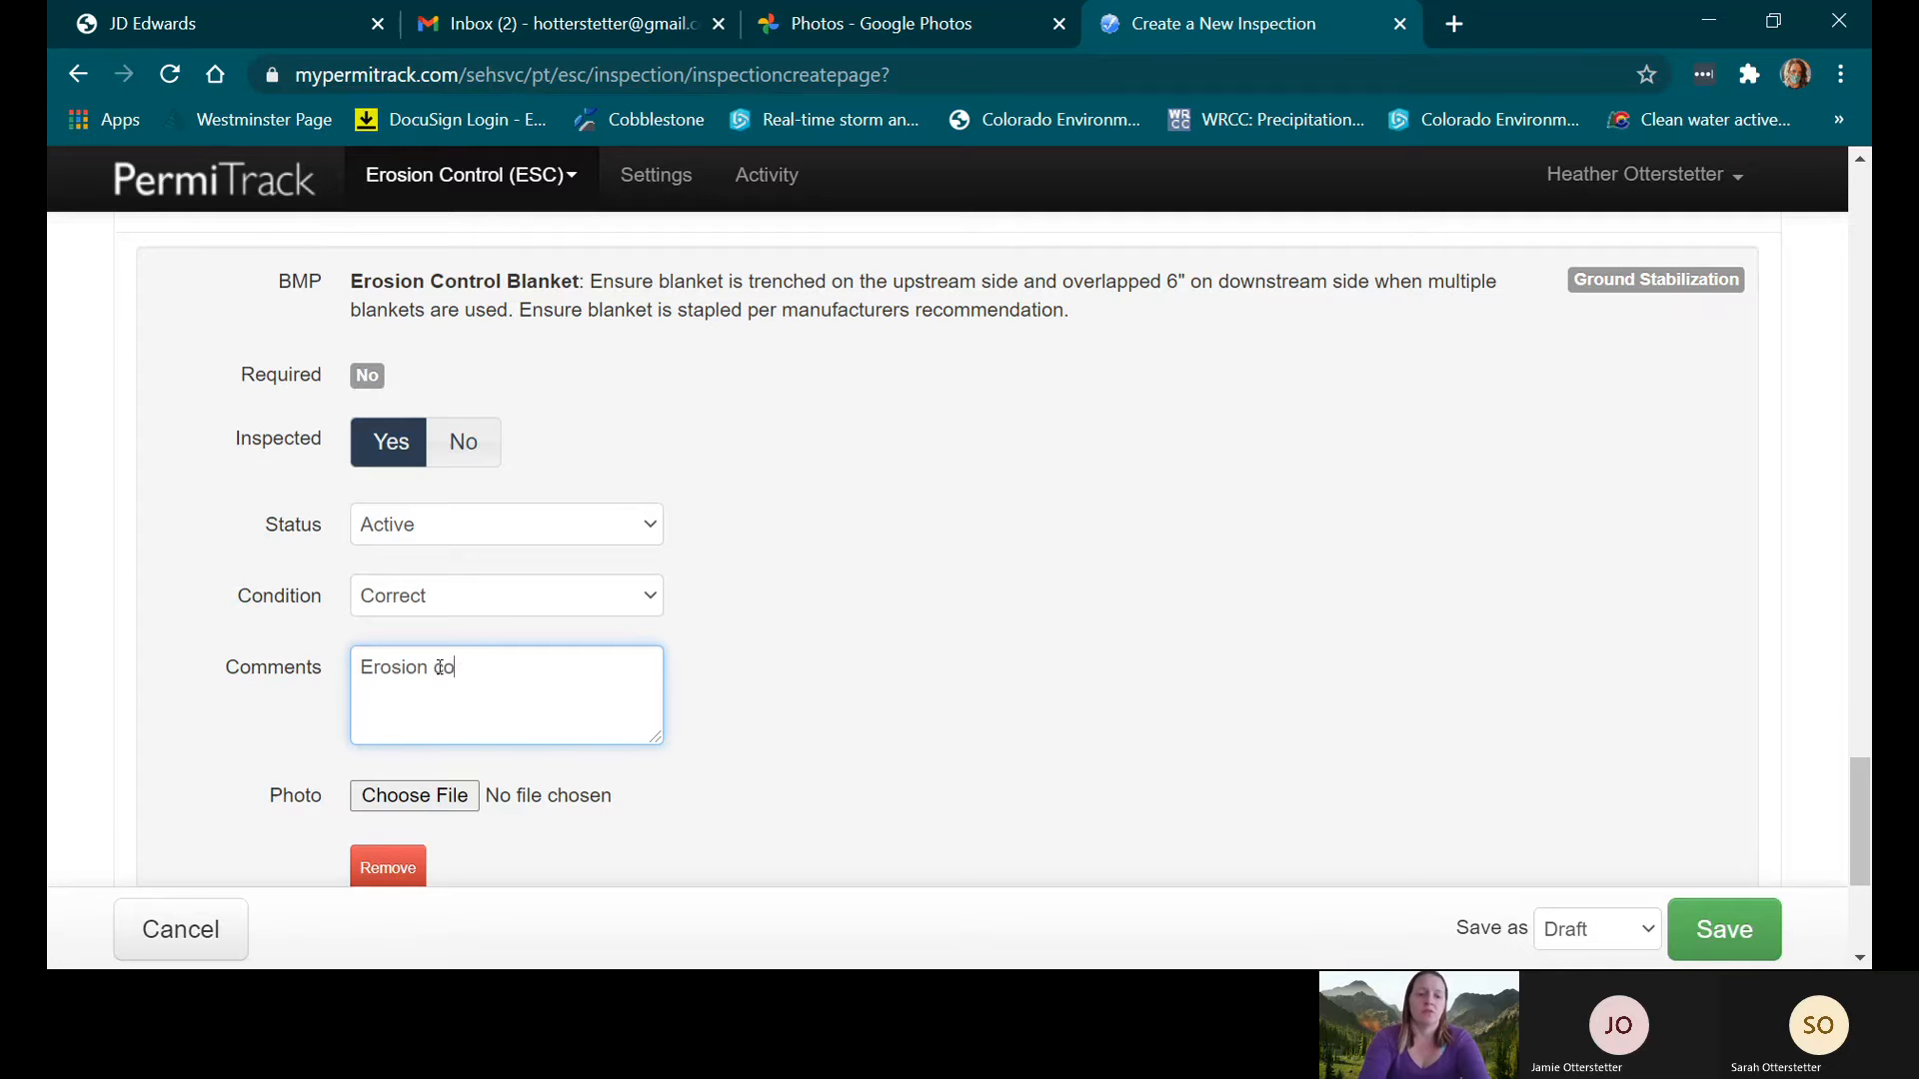
type("ntrol blanket ")
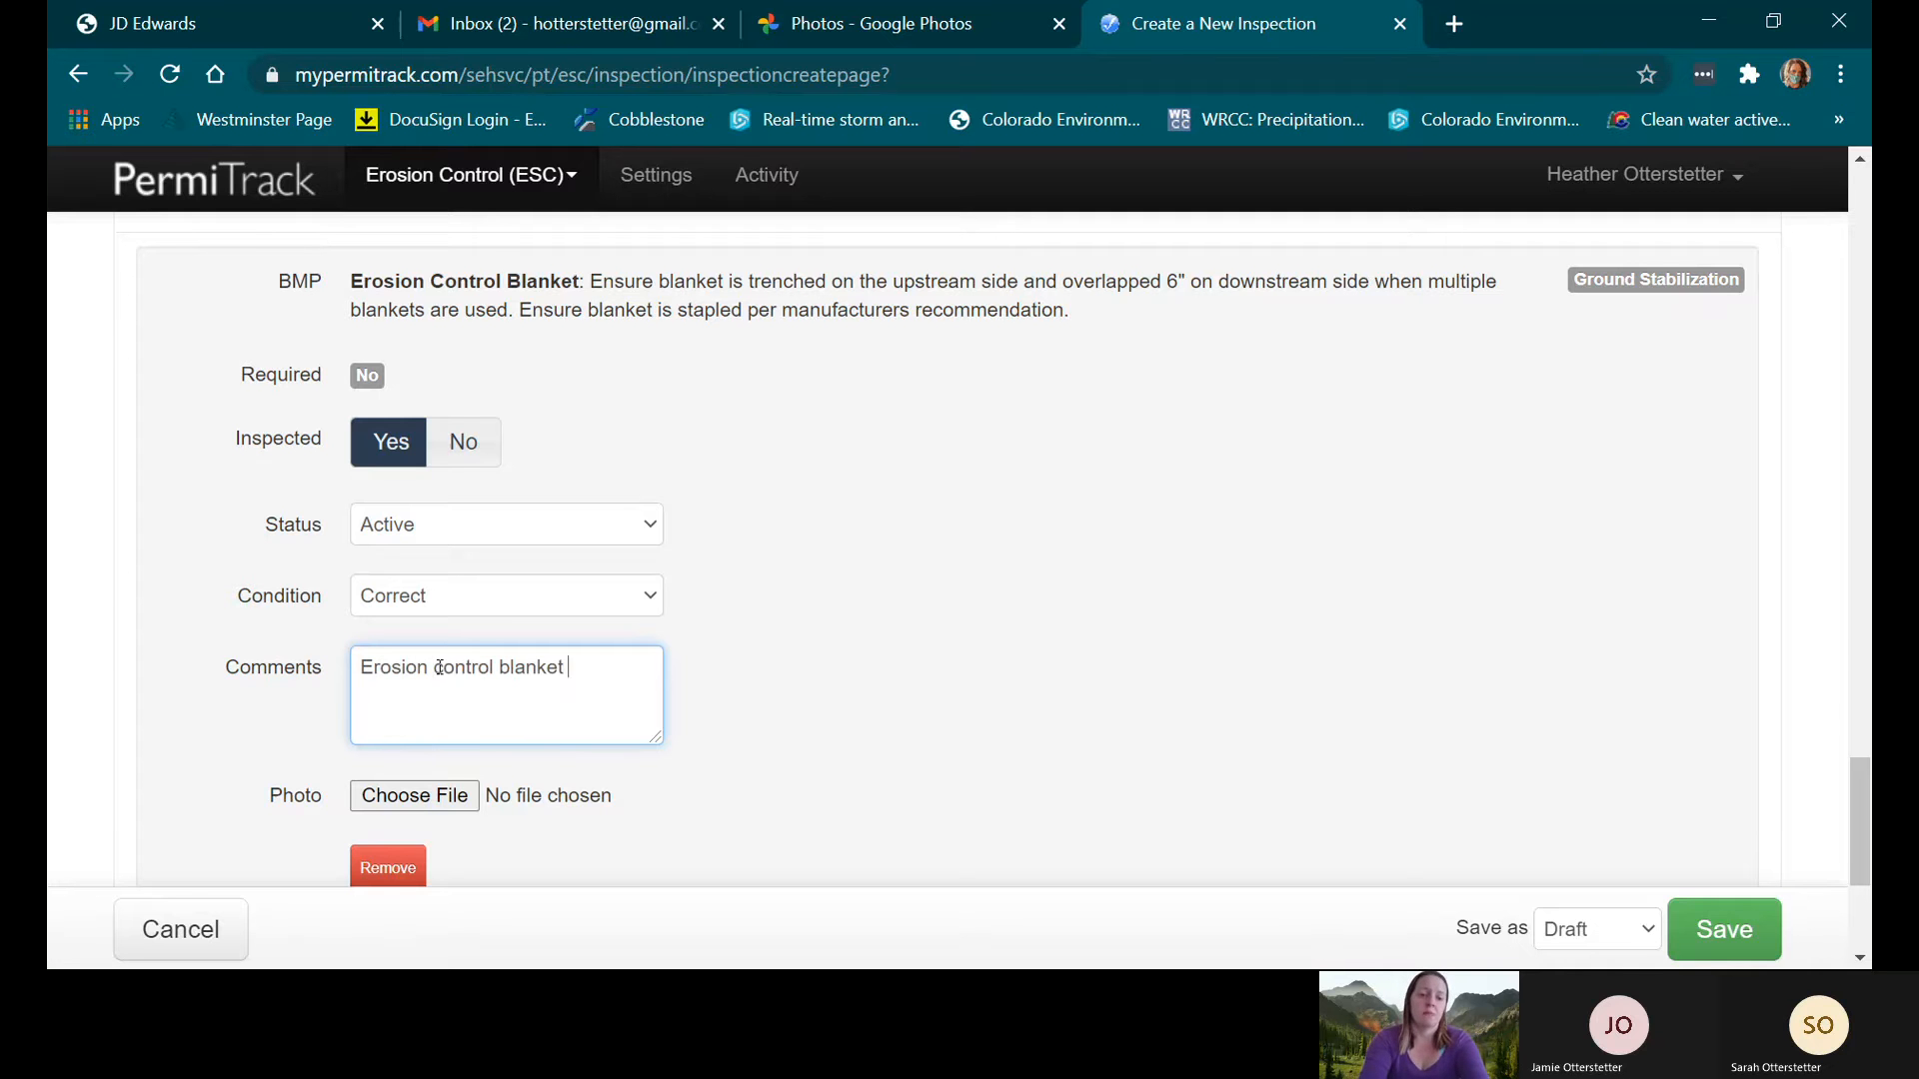
type("was inste\\a\\")
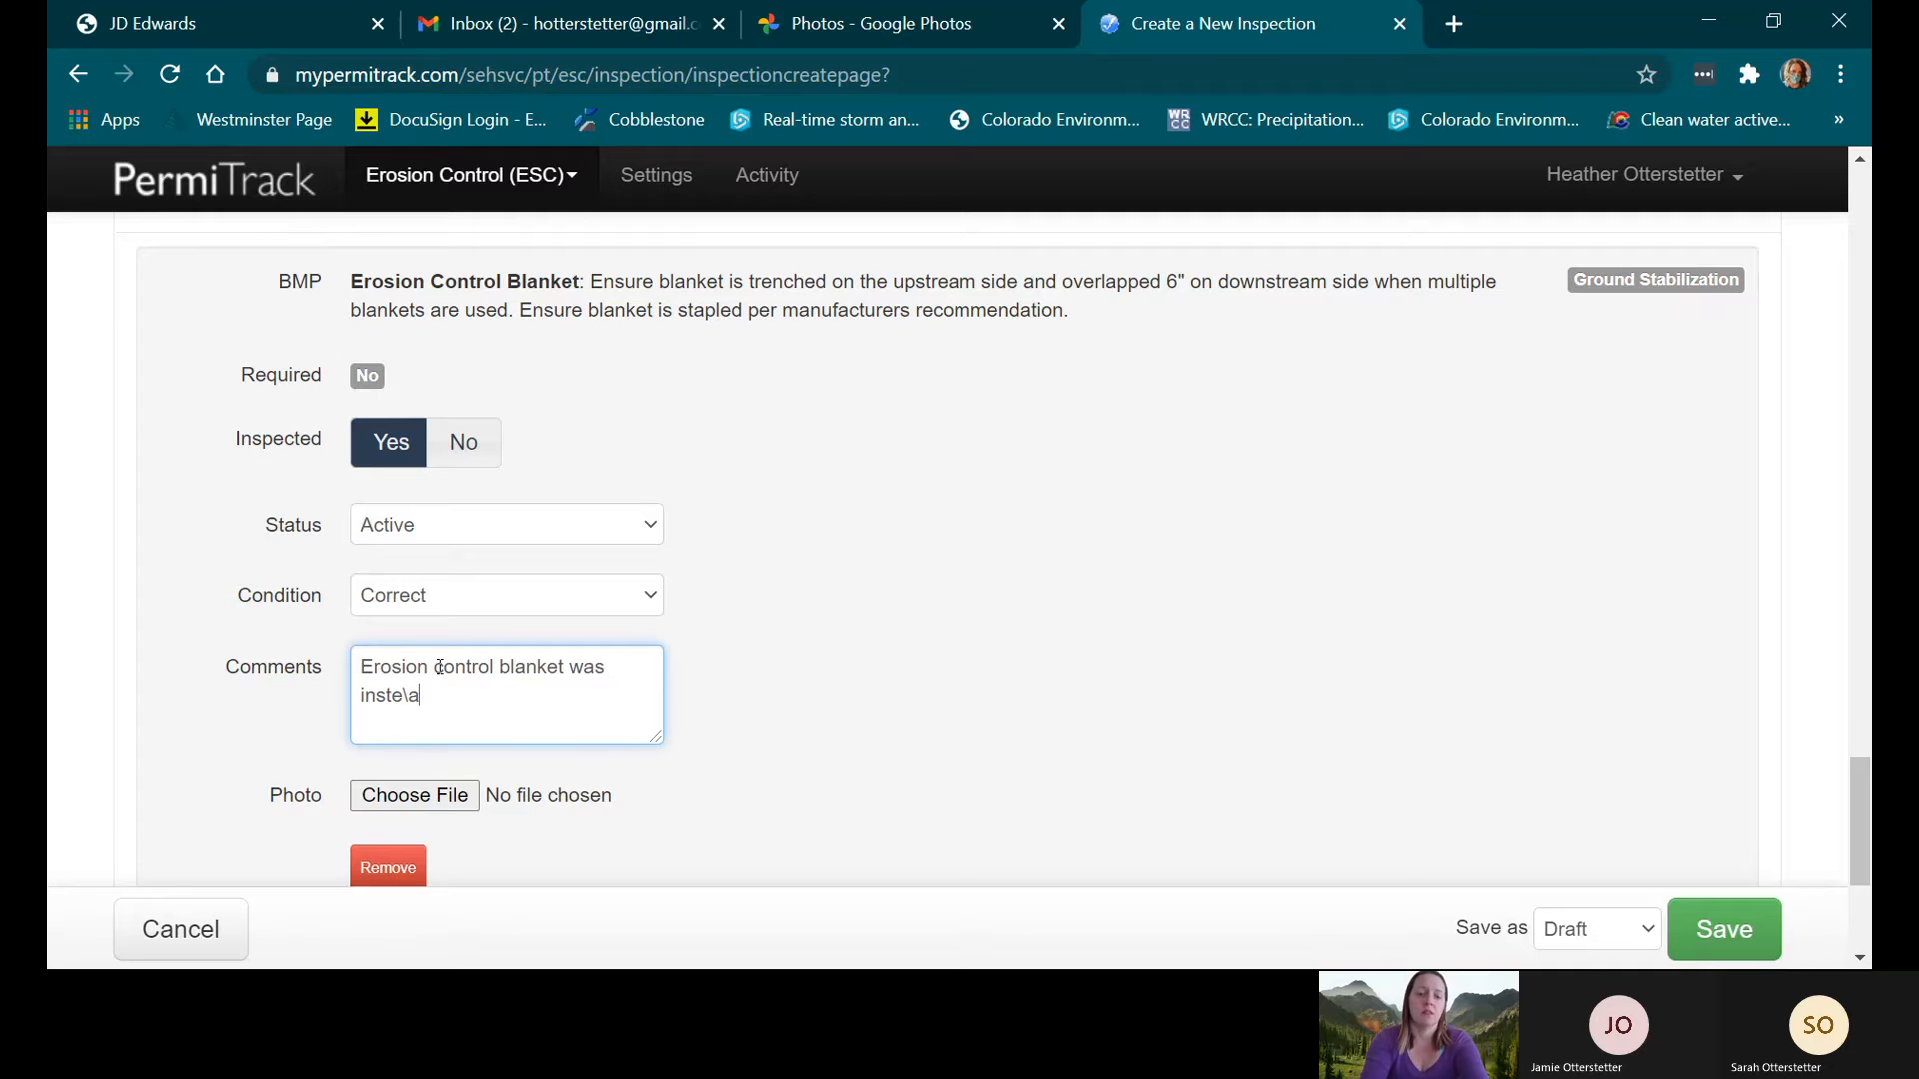
key("BackSpace")
key("BackSpace")
key("BackSpace")
type("a")
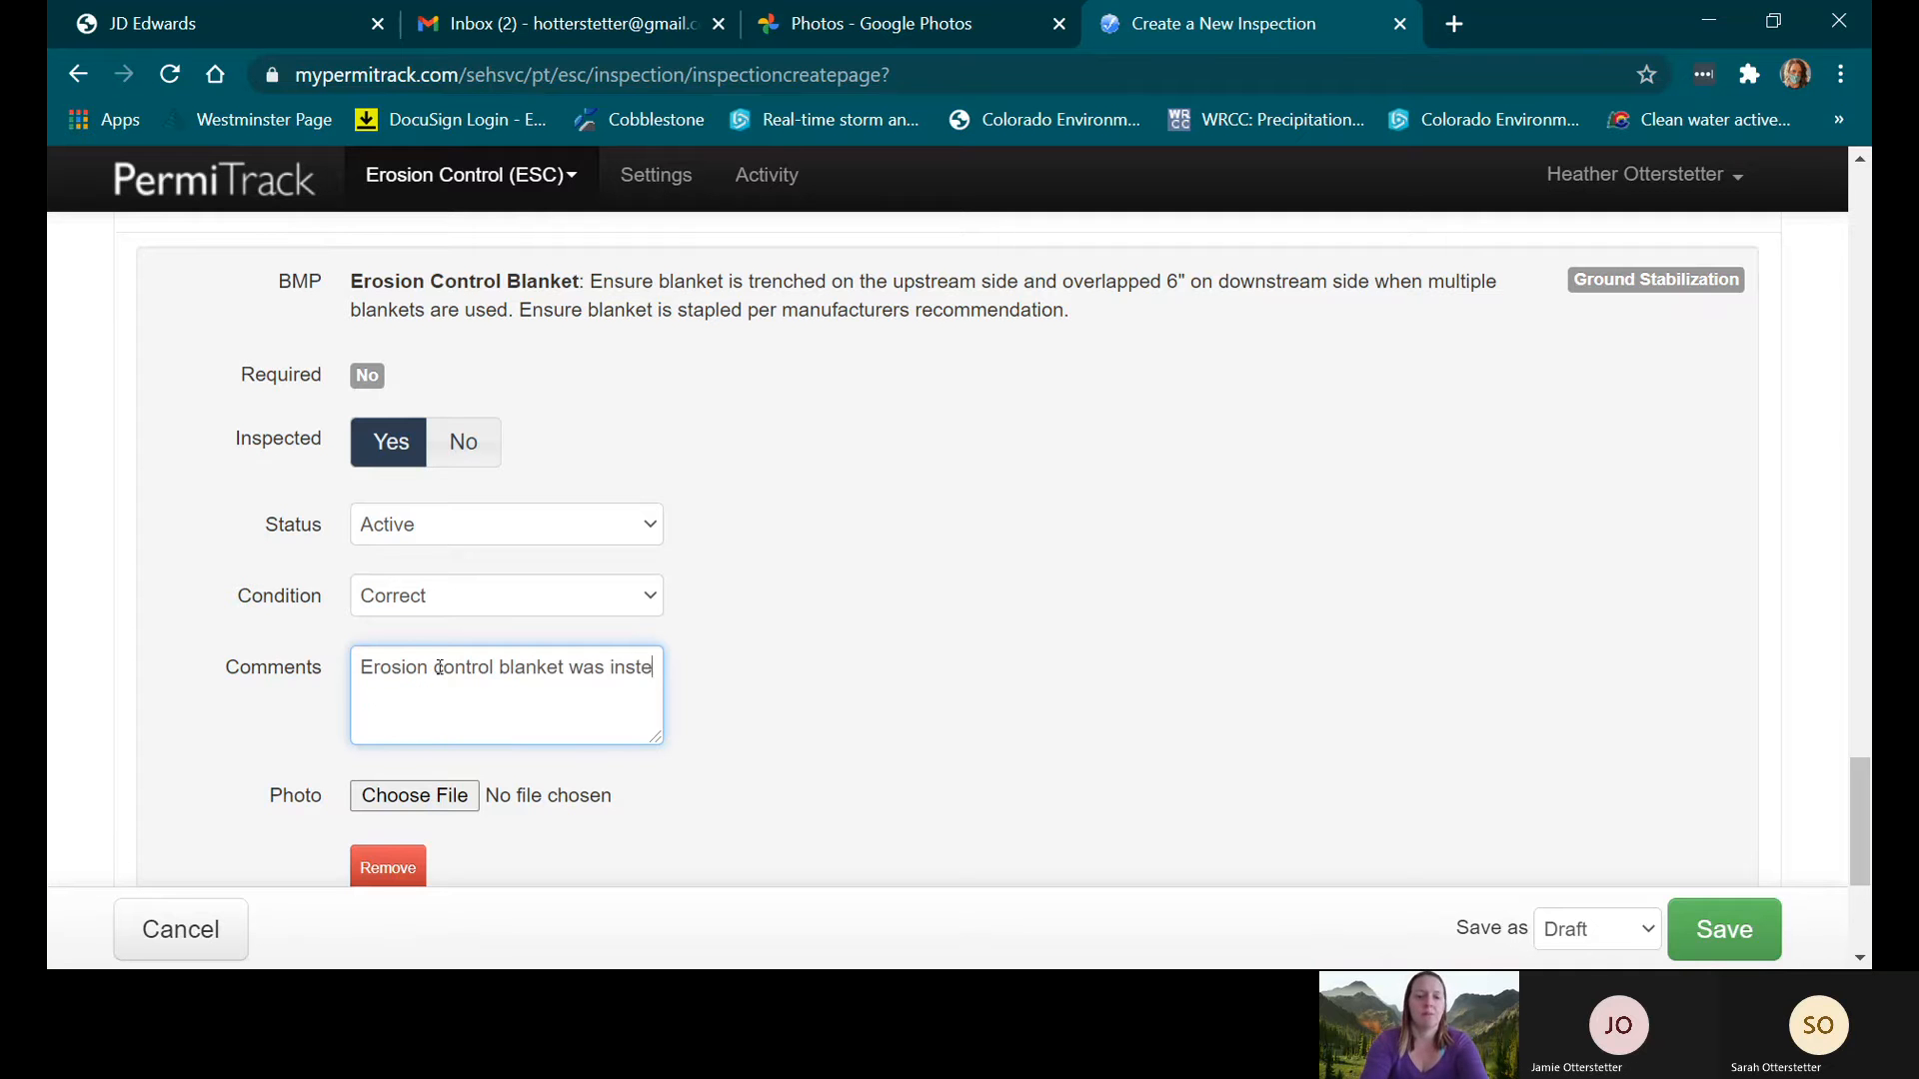
key("BackSpace")
type("alled on ")
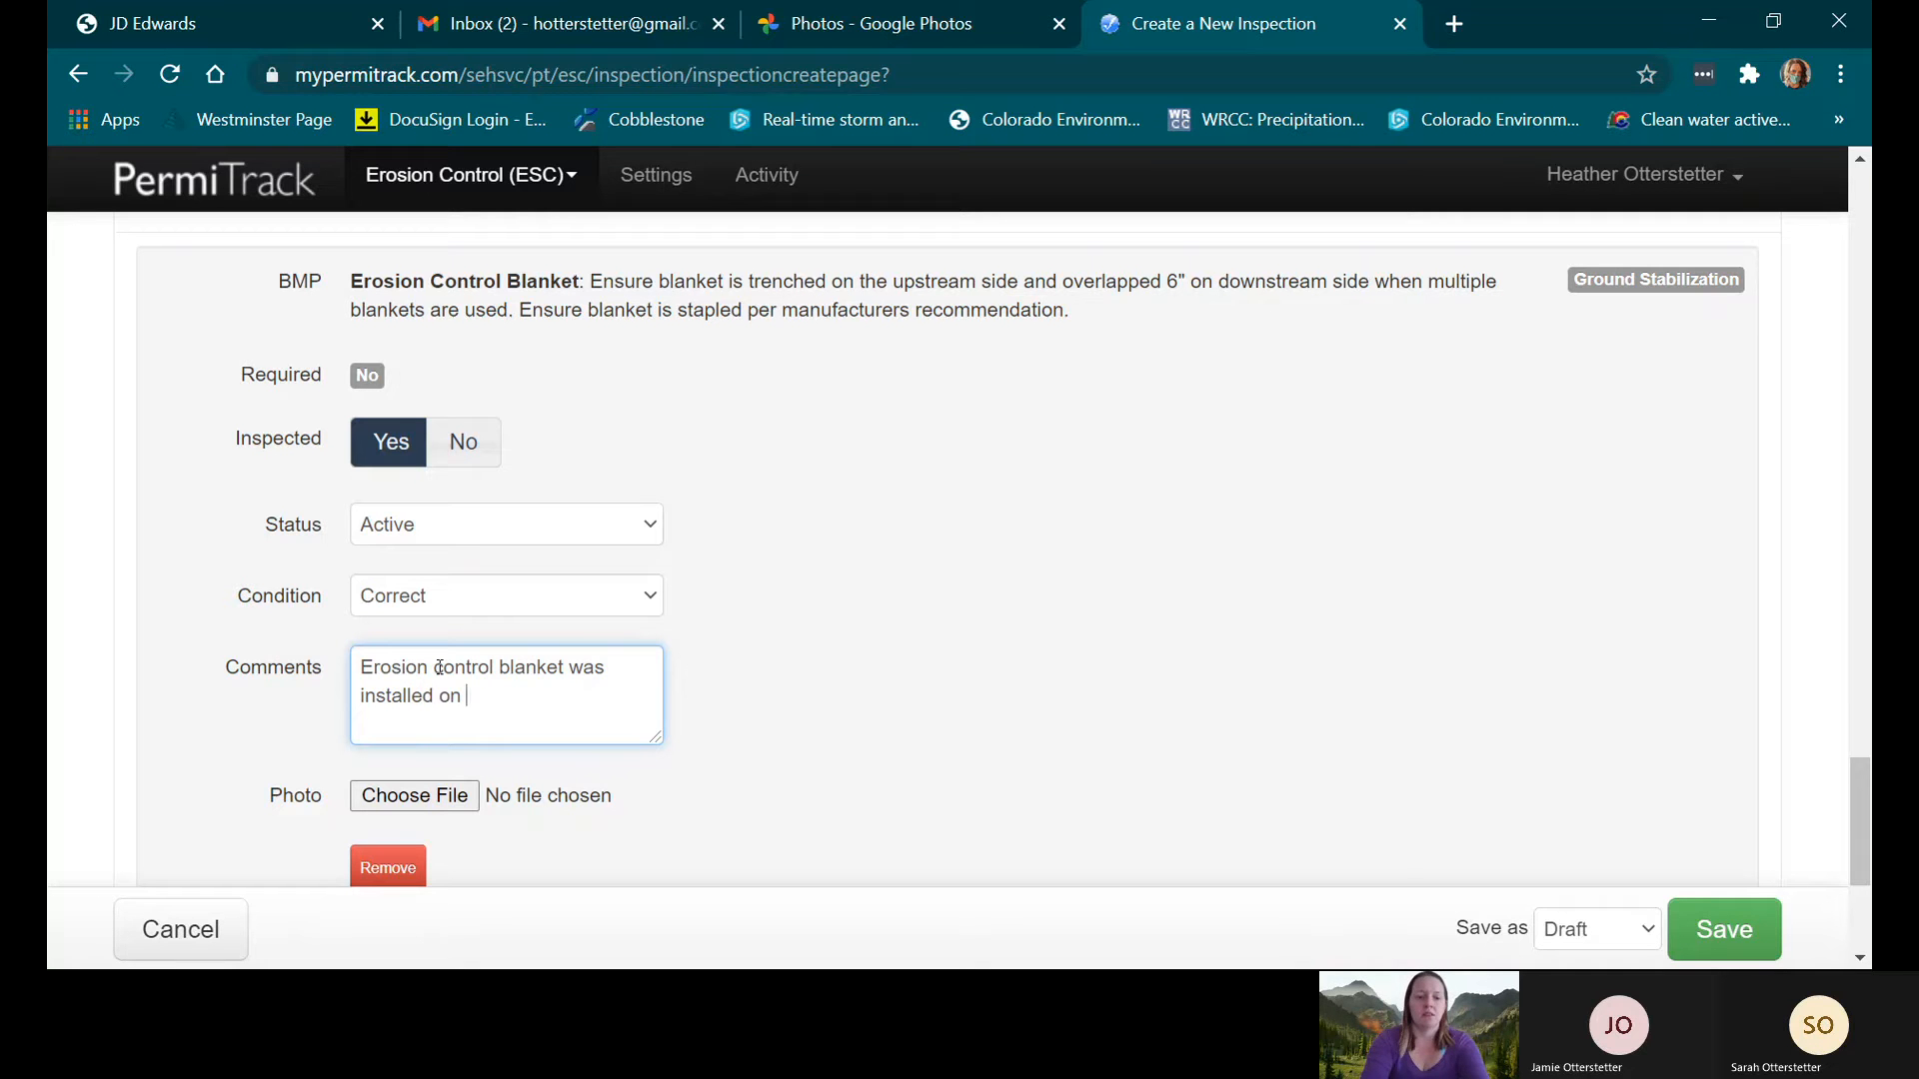
type("12/23/20")
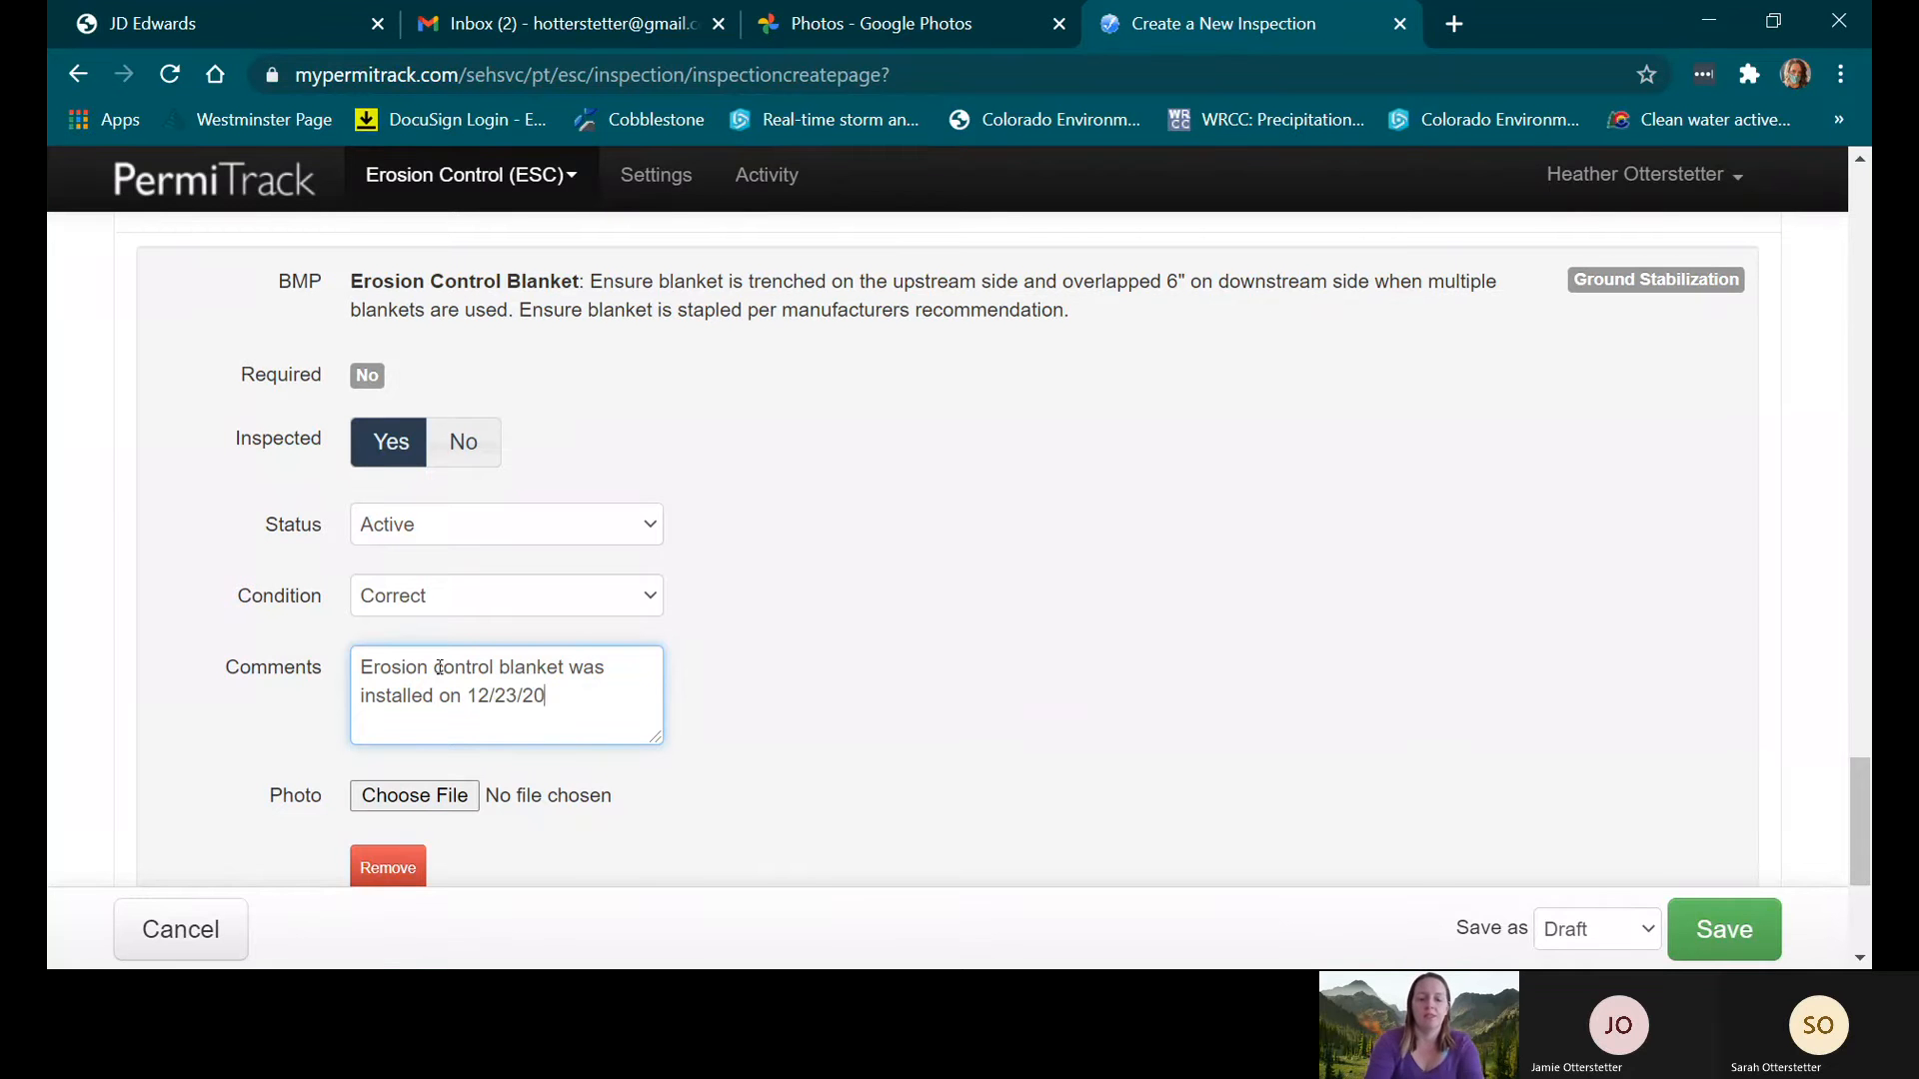
type(".")
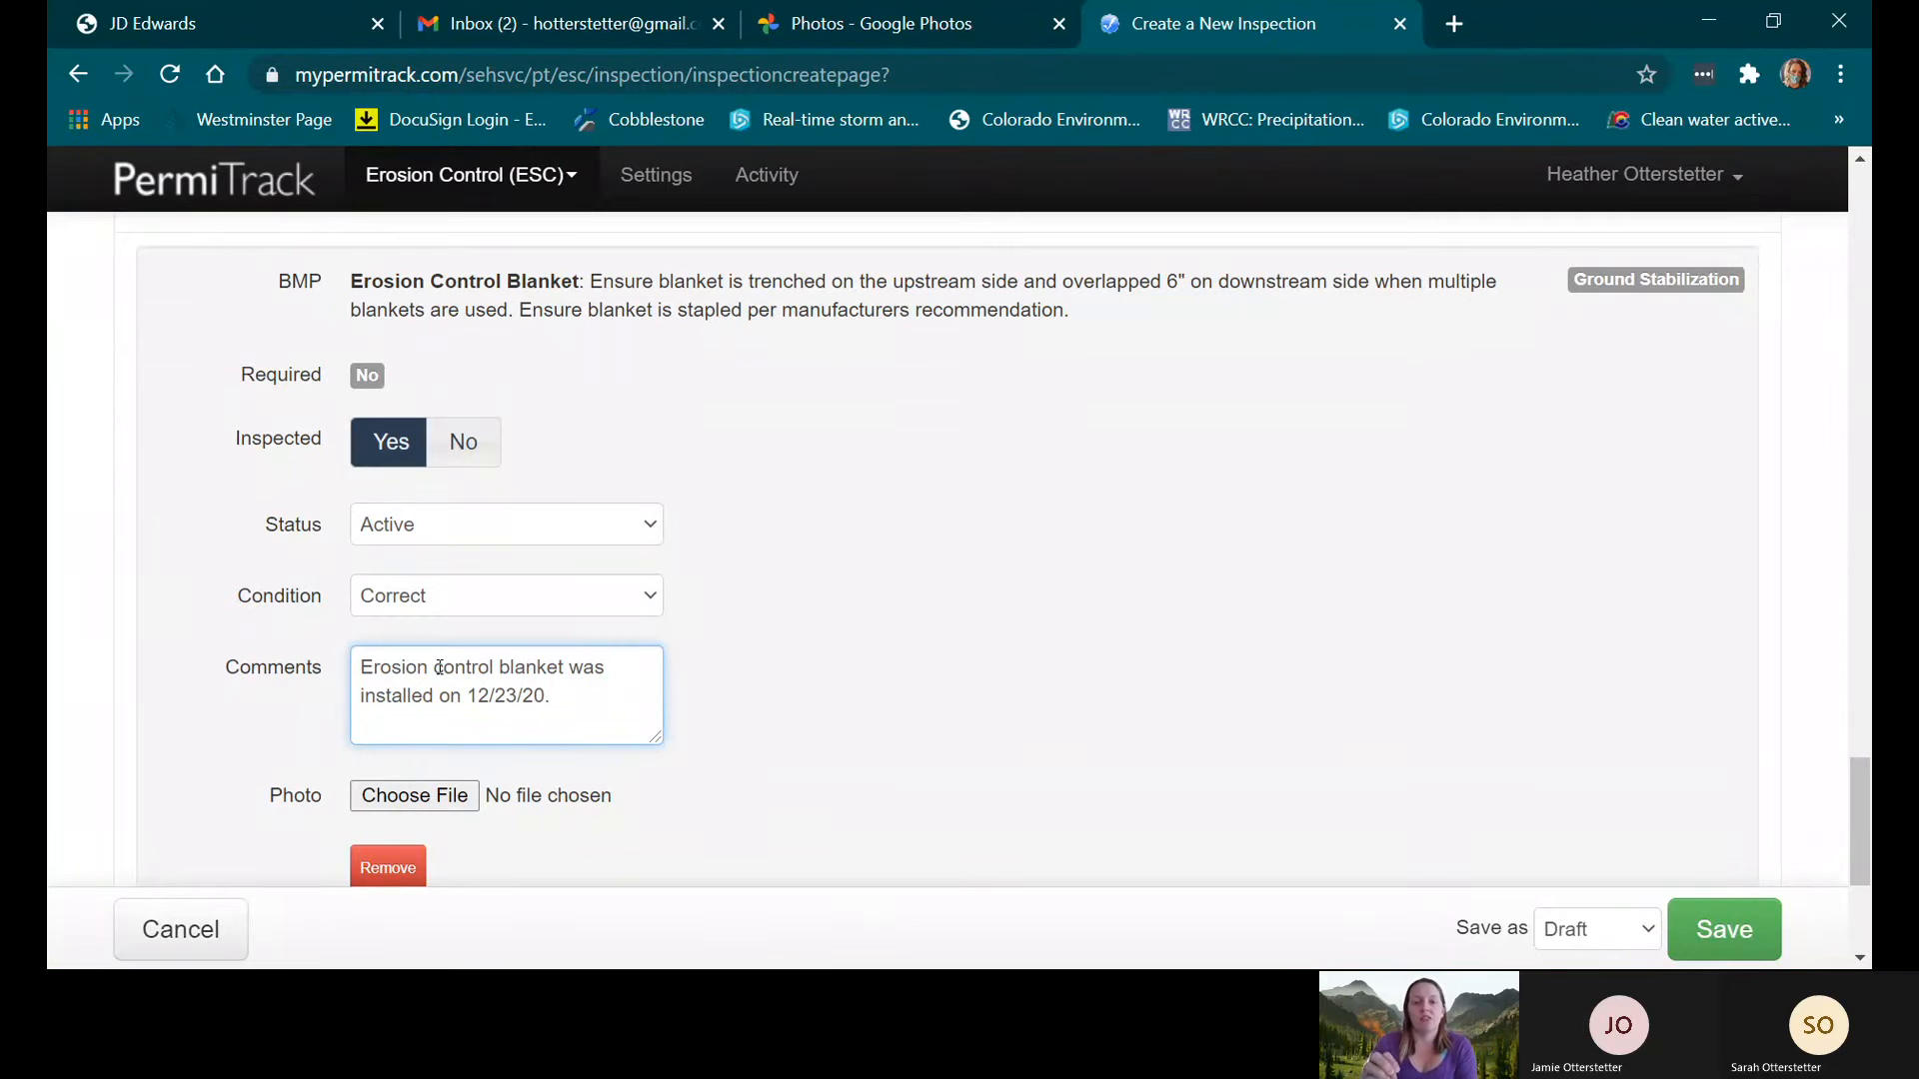
- Attach the Desktop photo PXL_20201226_235821447.jpg to the Erosion Control Blanket item
left_click(432, 803)
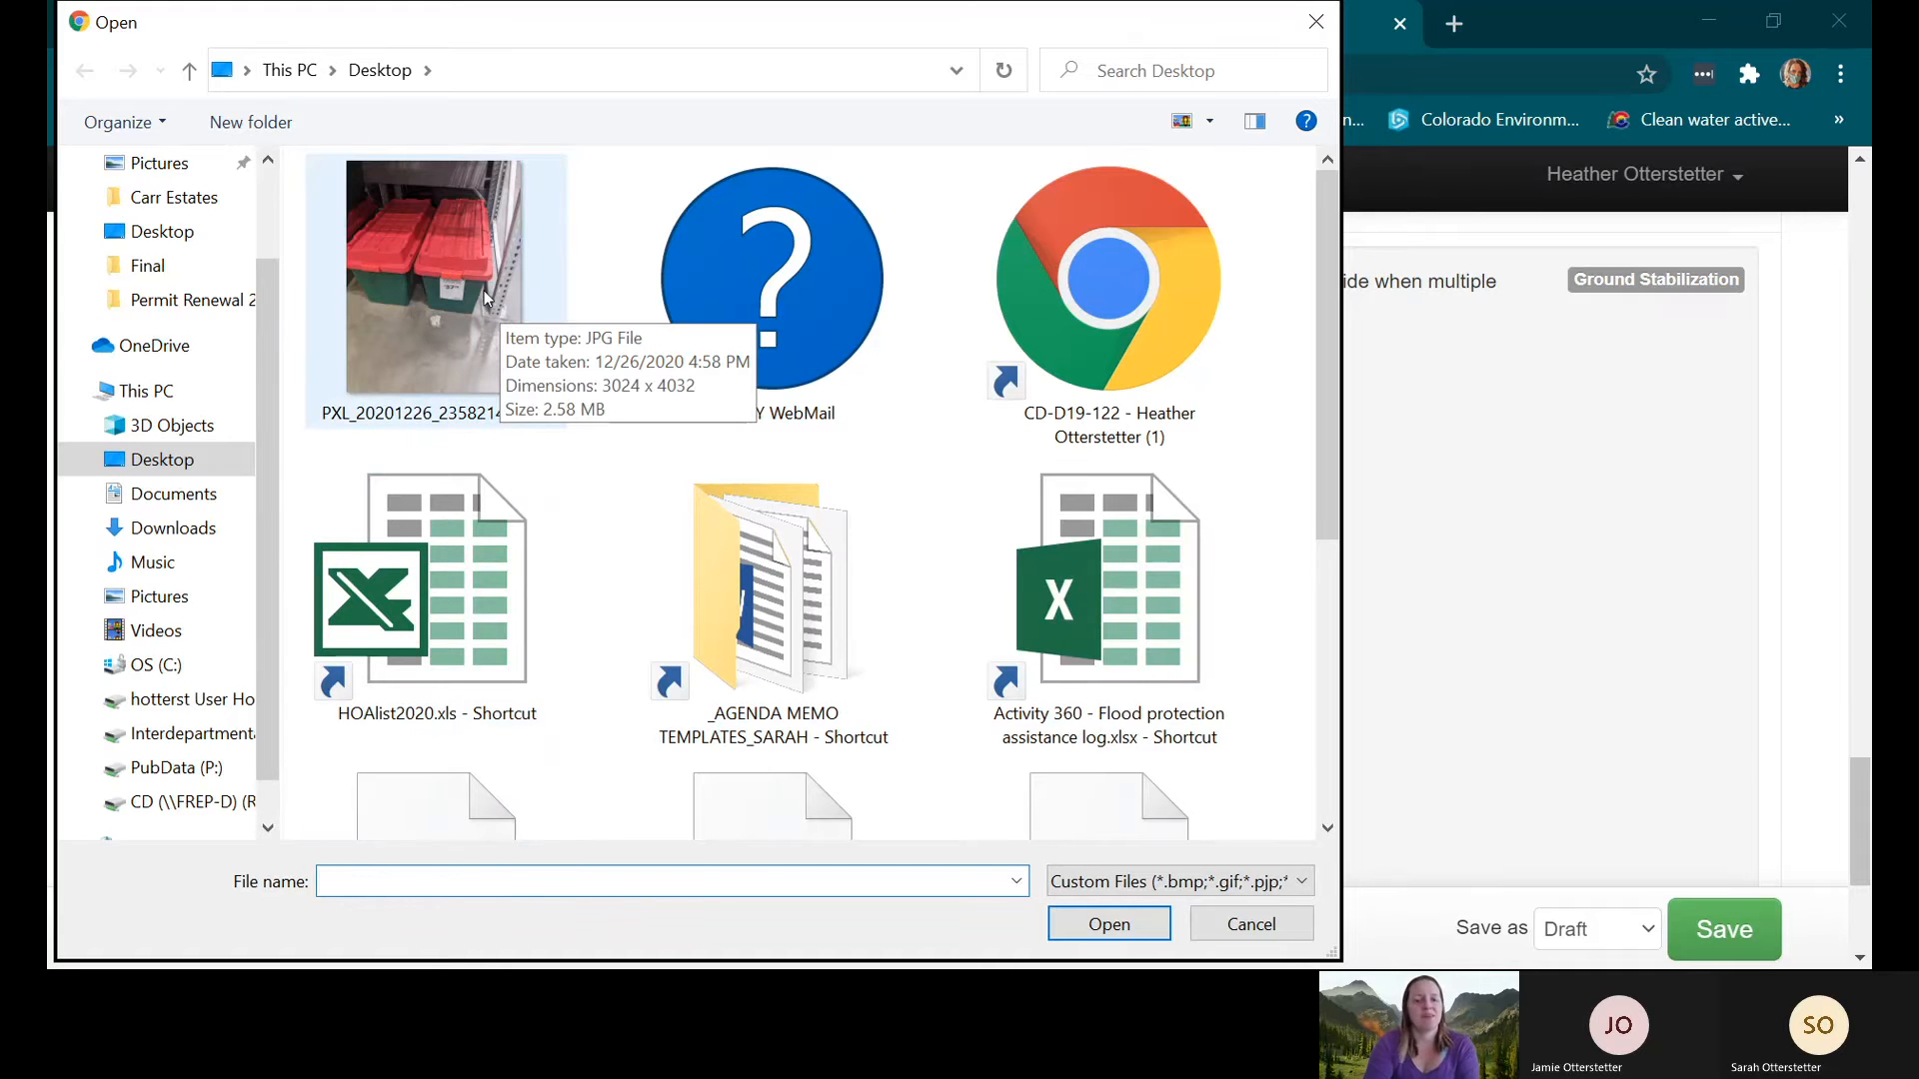
left_click(484, 290)
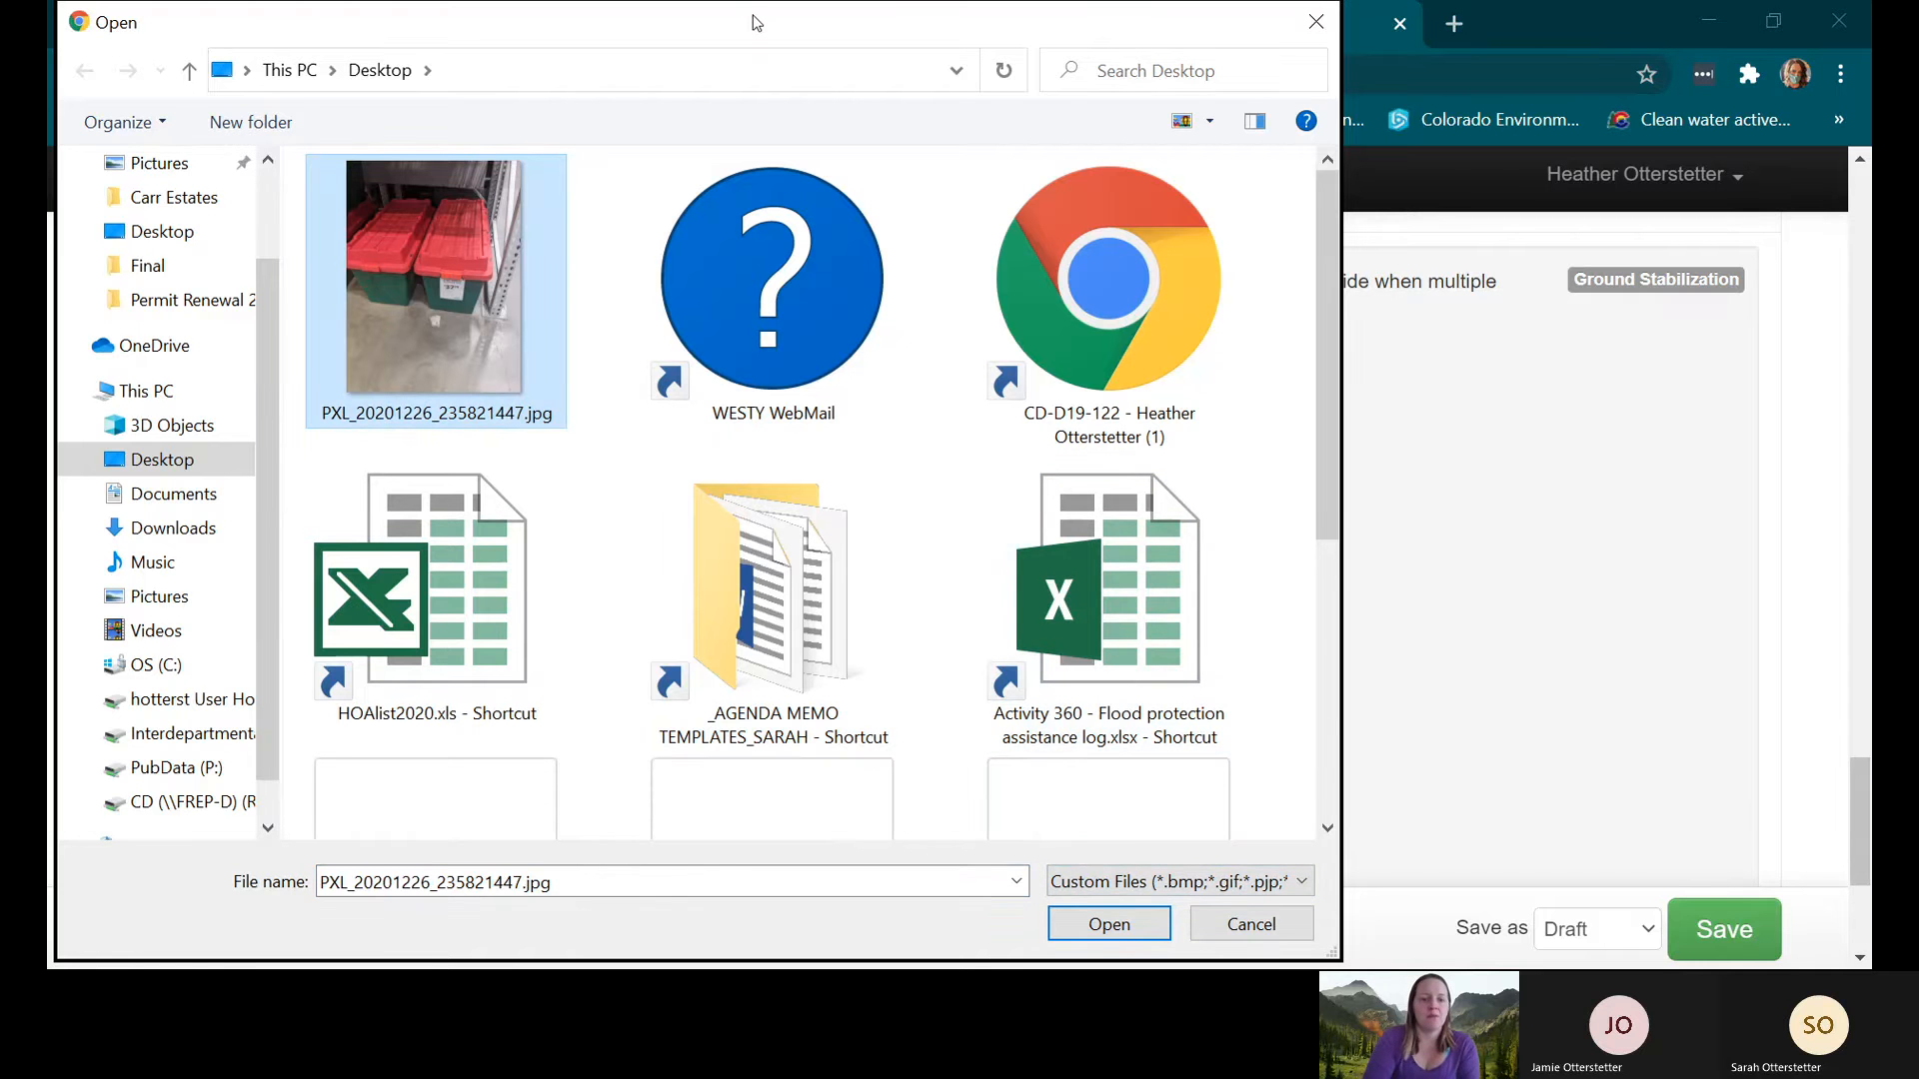
left_click_drag(756, 22, 1373, 39)
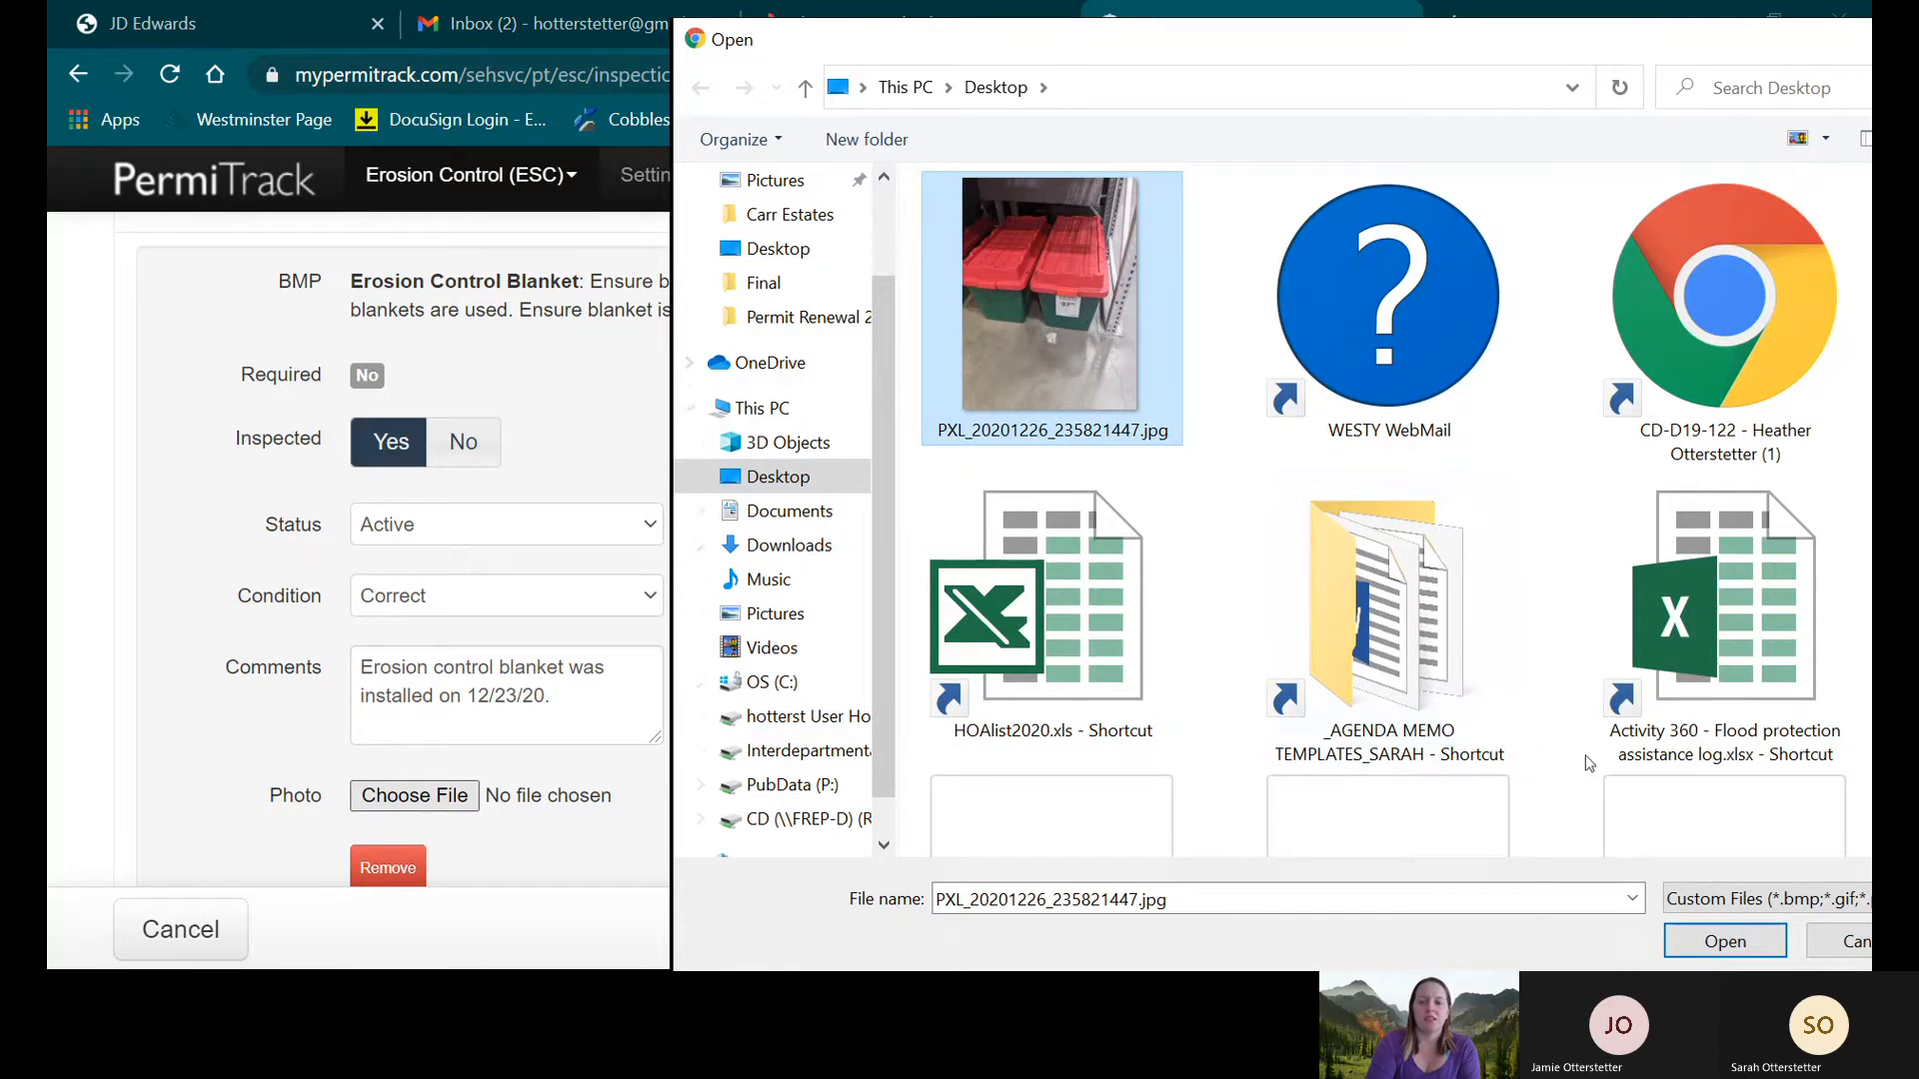
left_click(1721, 943)
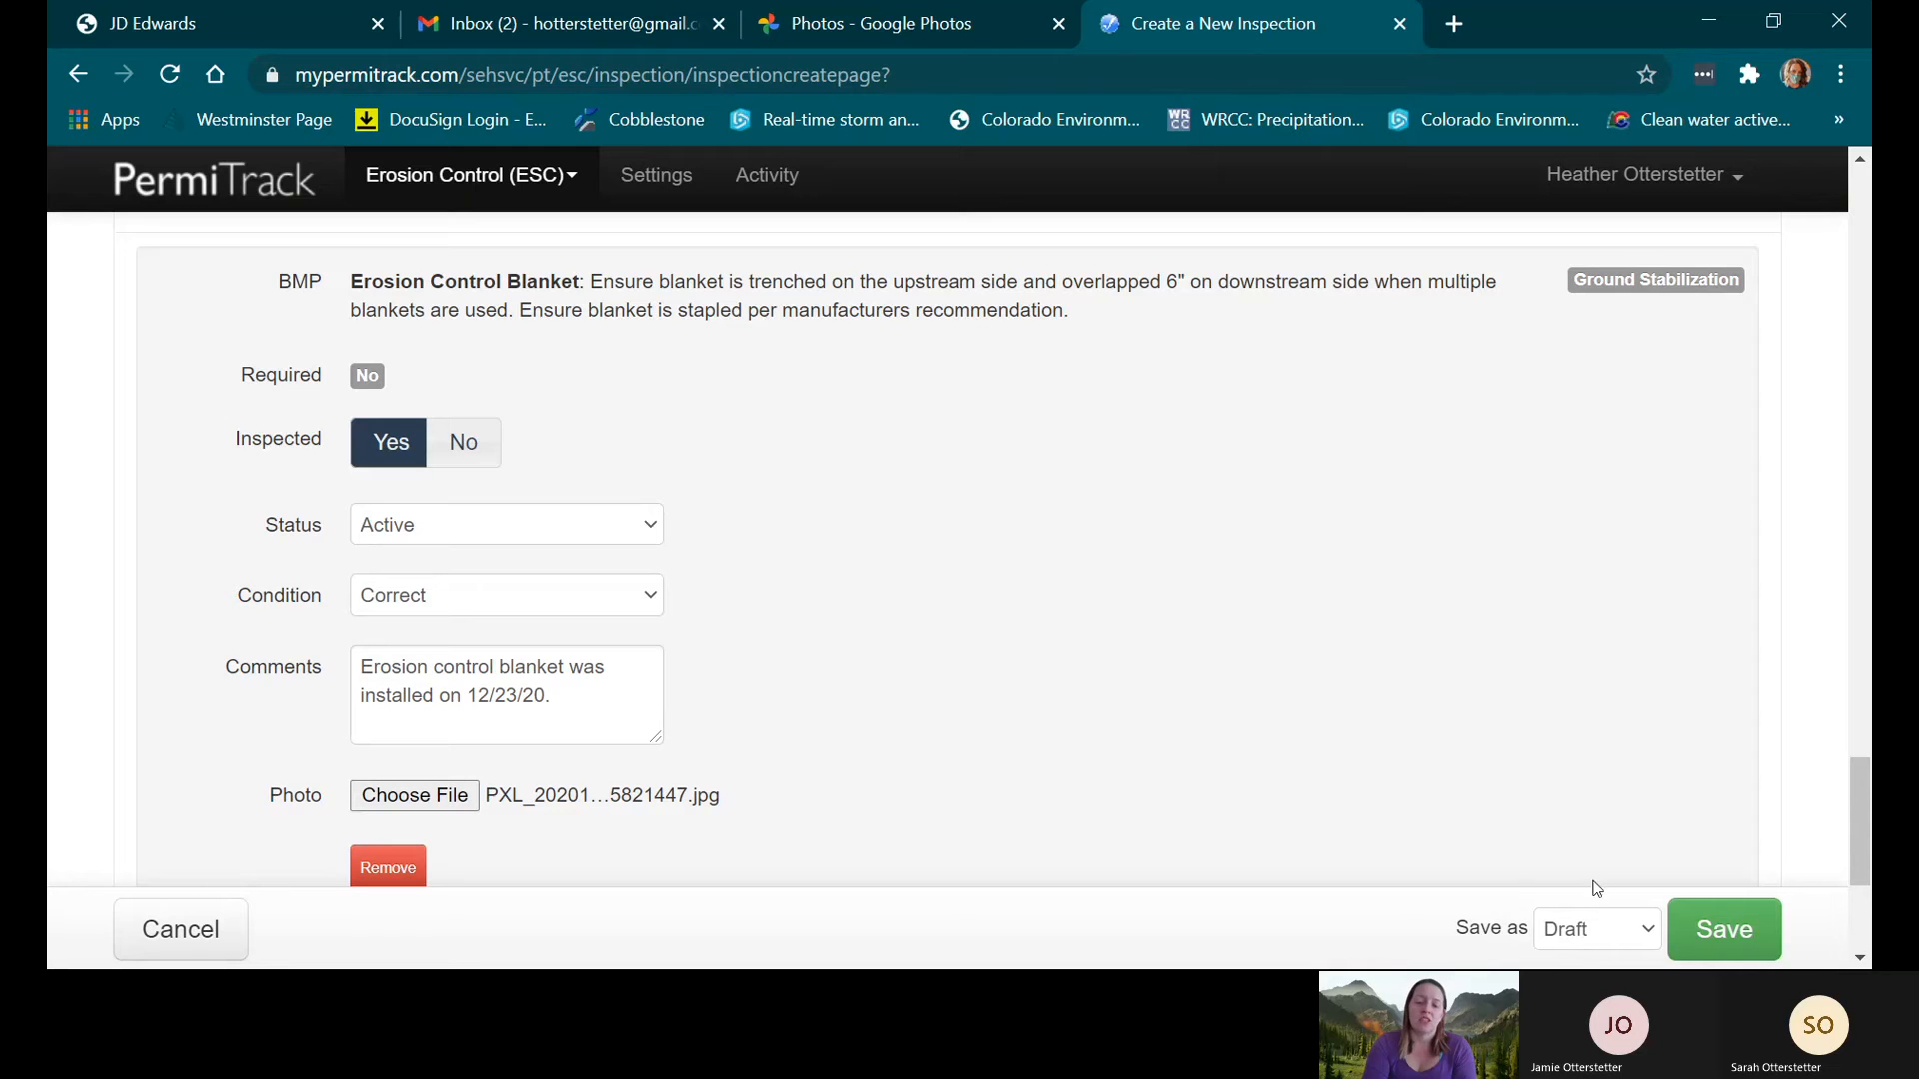
- Try to save the new inspection as a draft, keeping Draft as the save type
left_click(1601, 929)
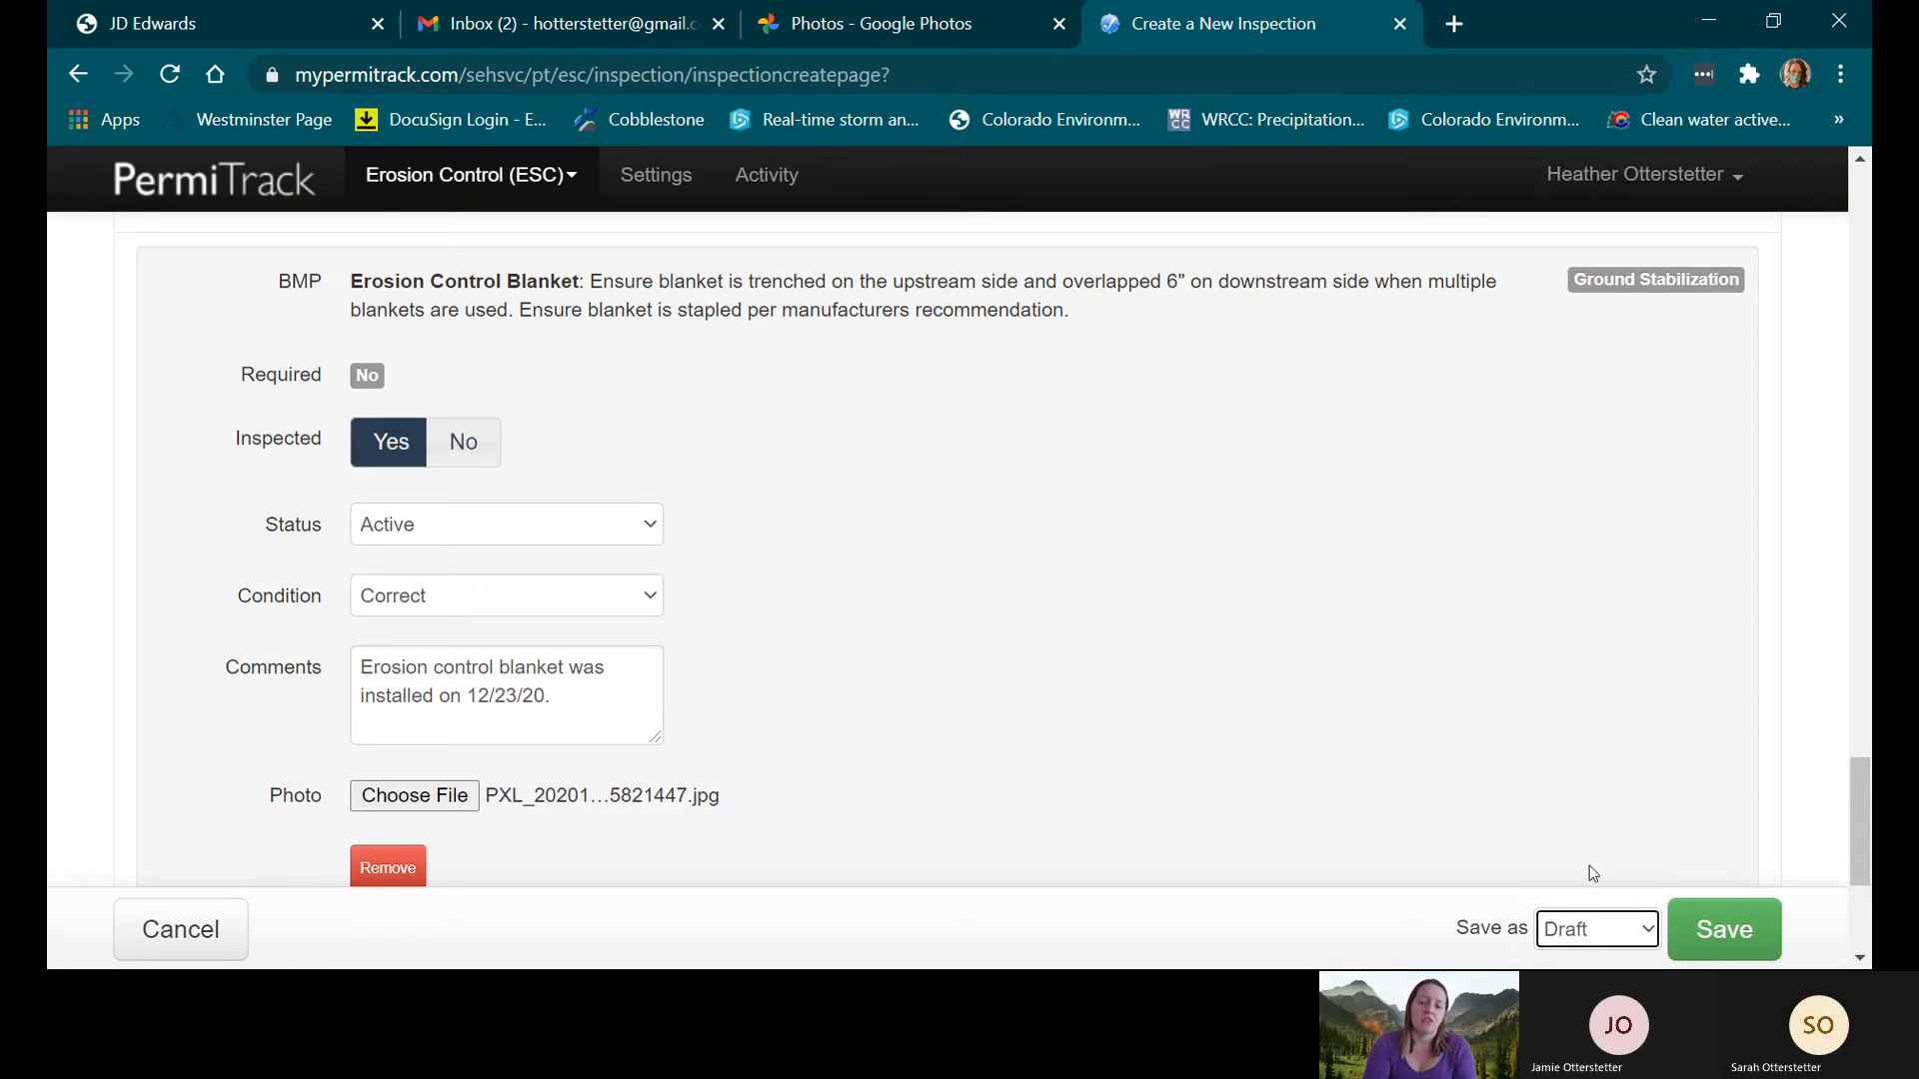
left_click(1603, 932)
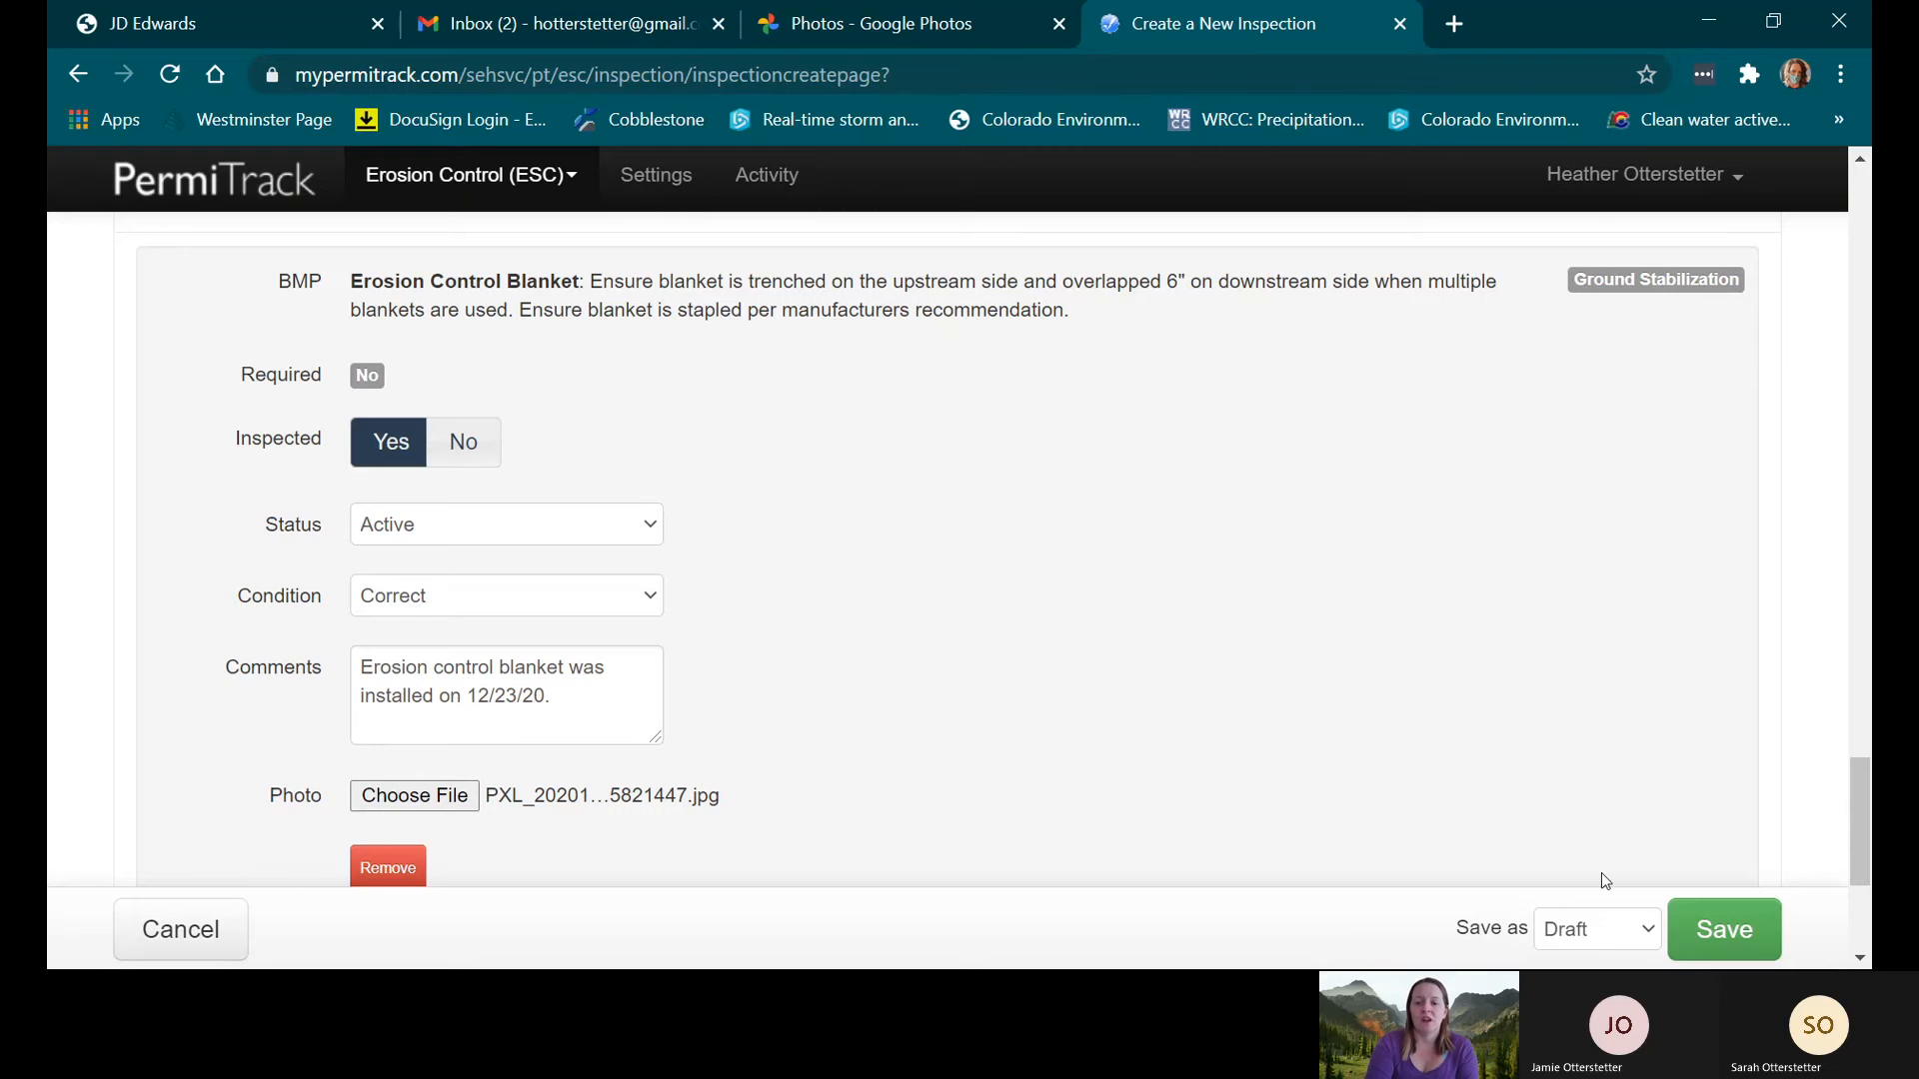
left_click(1743, 946)
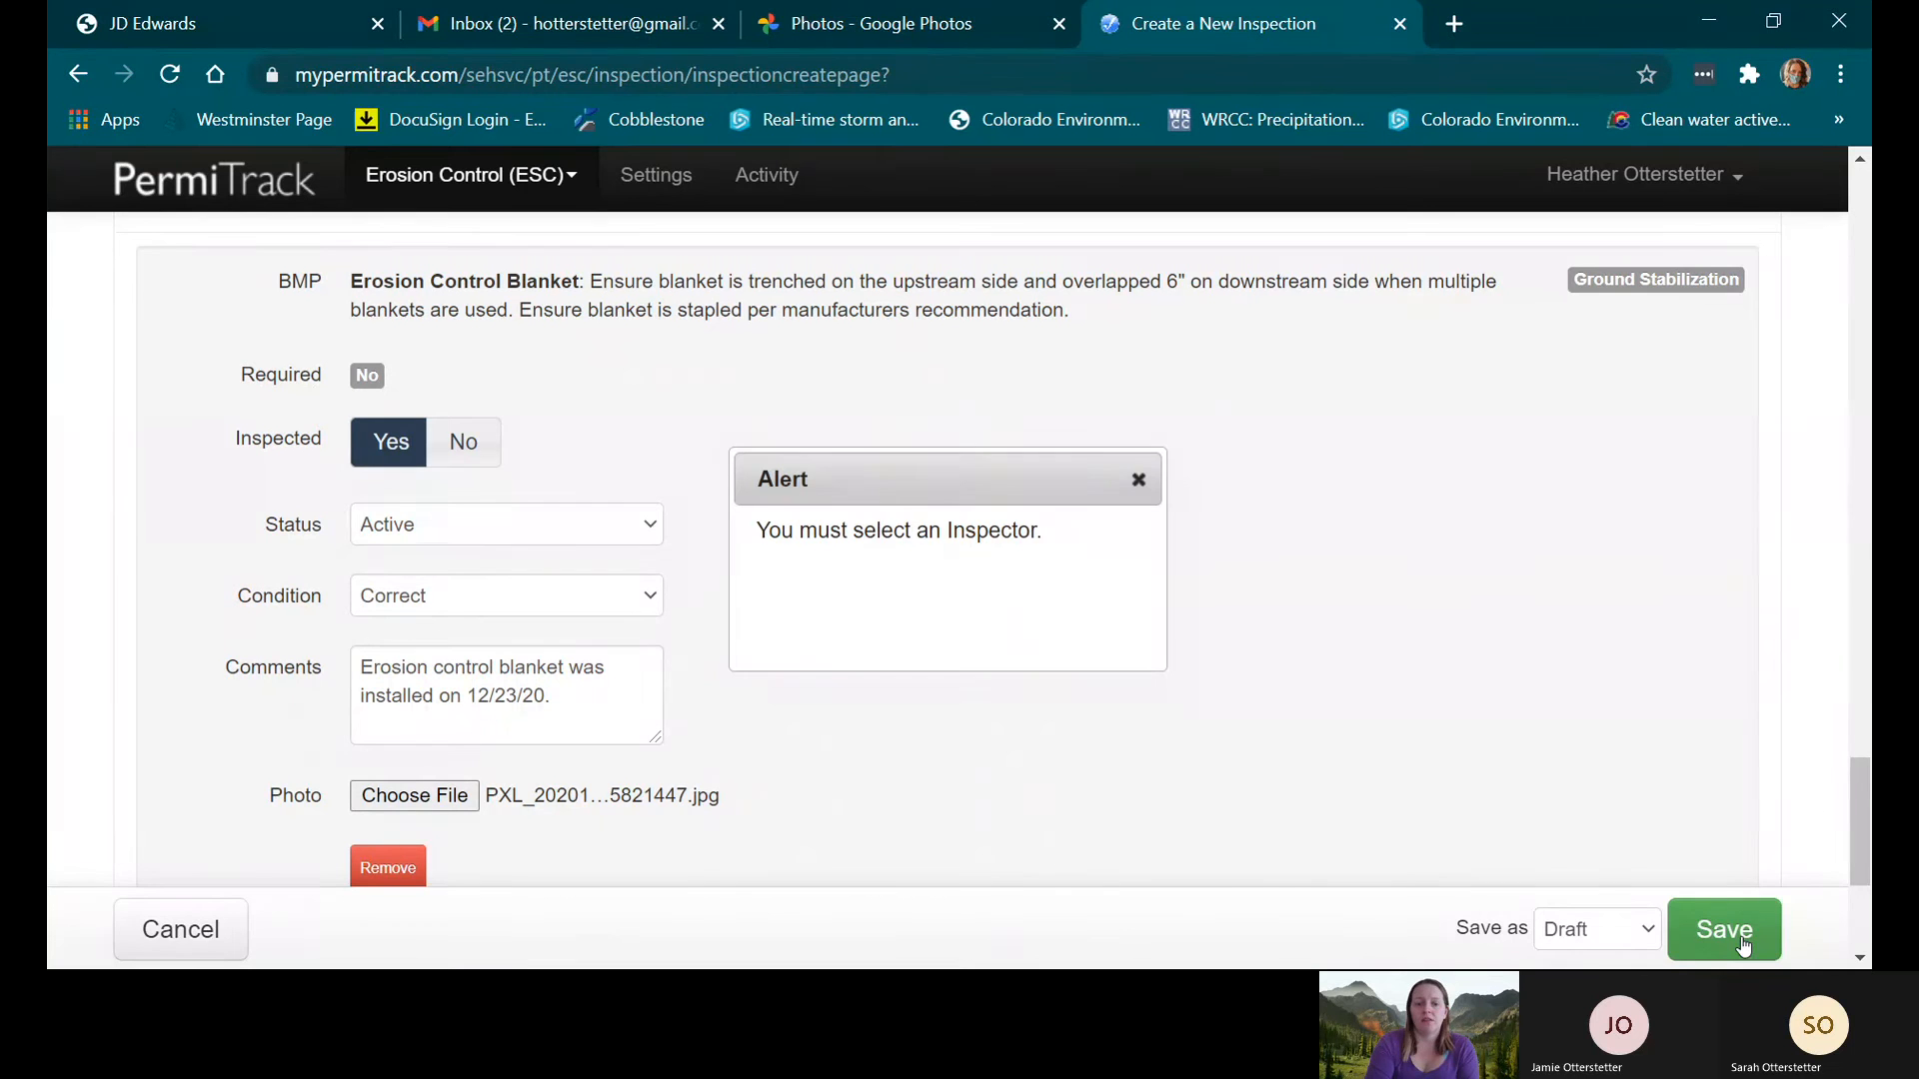
left_click(1140, 482)
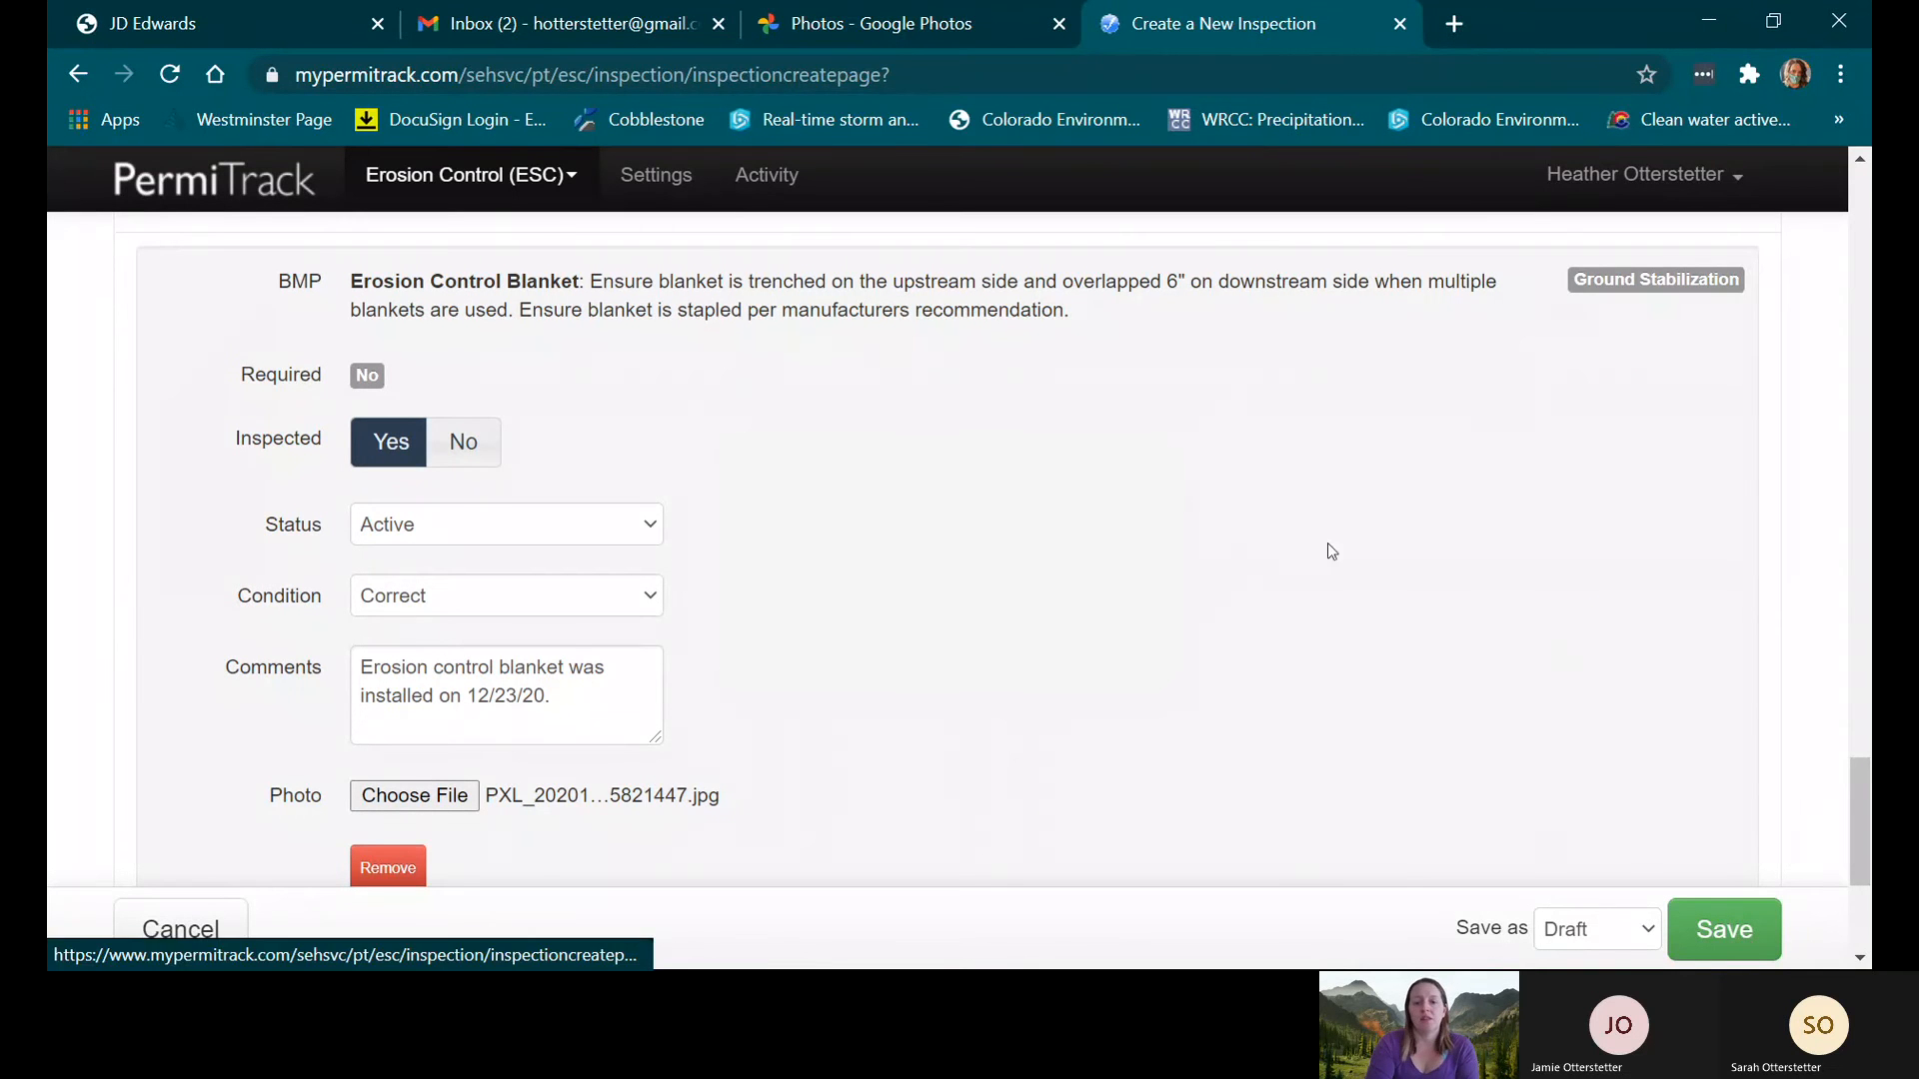
- Assign the person who entered the inspection as its required Inspector and save the inspection as a draft
left_click_drag(1857, 778, 1857, 205)
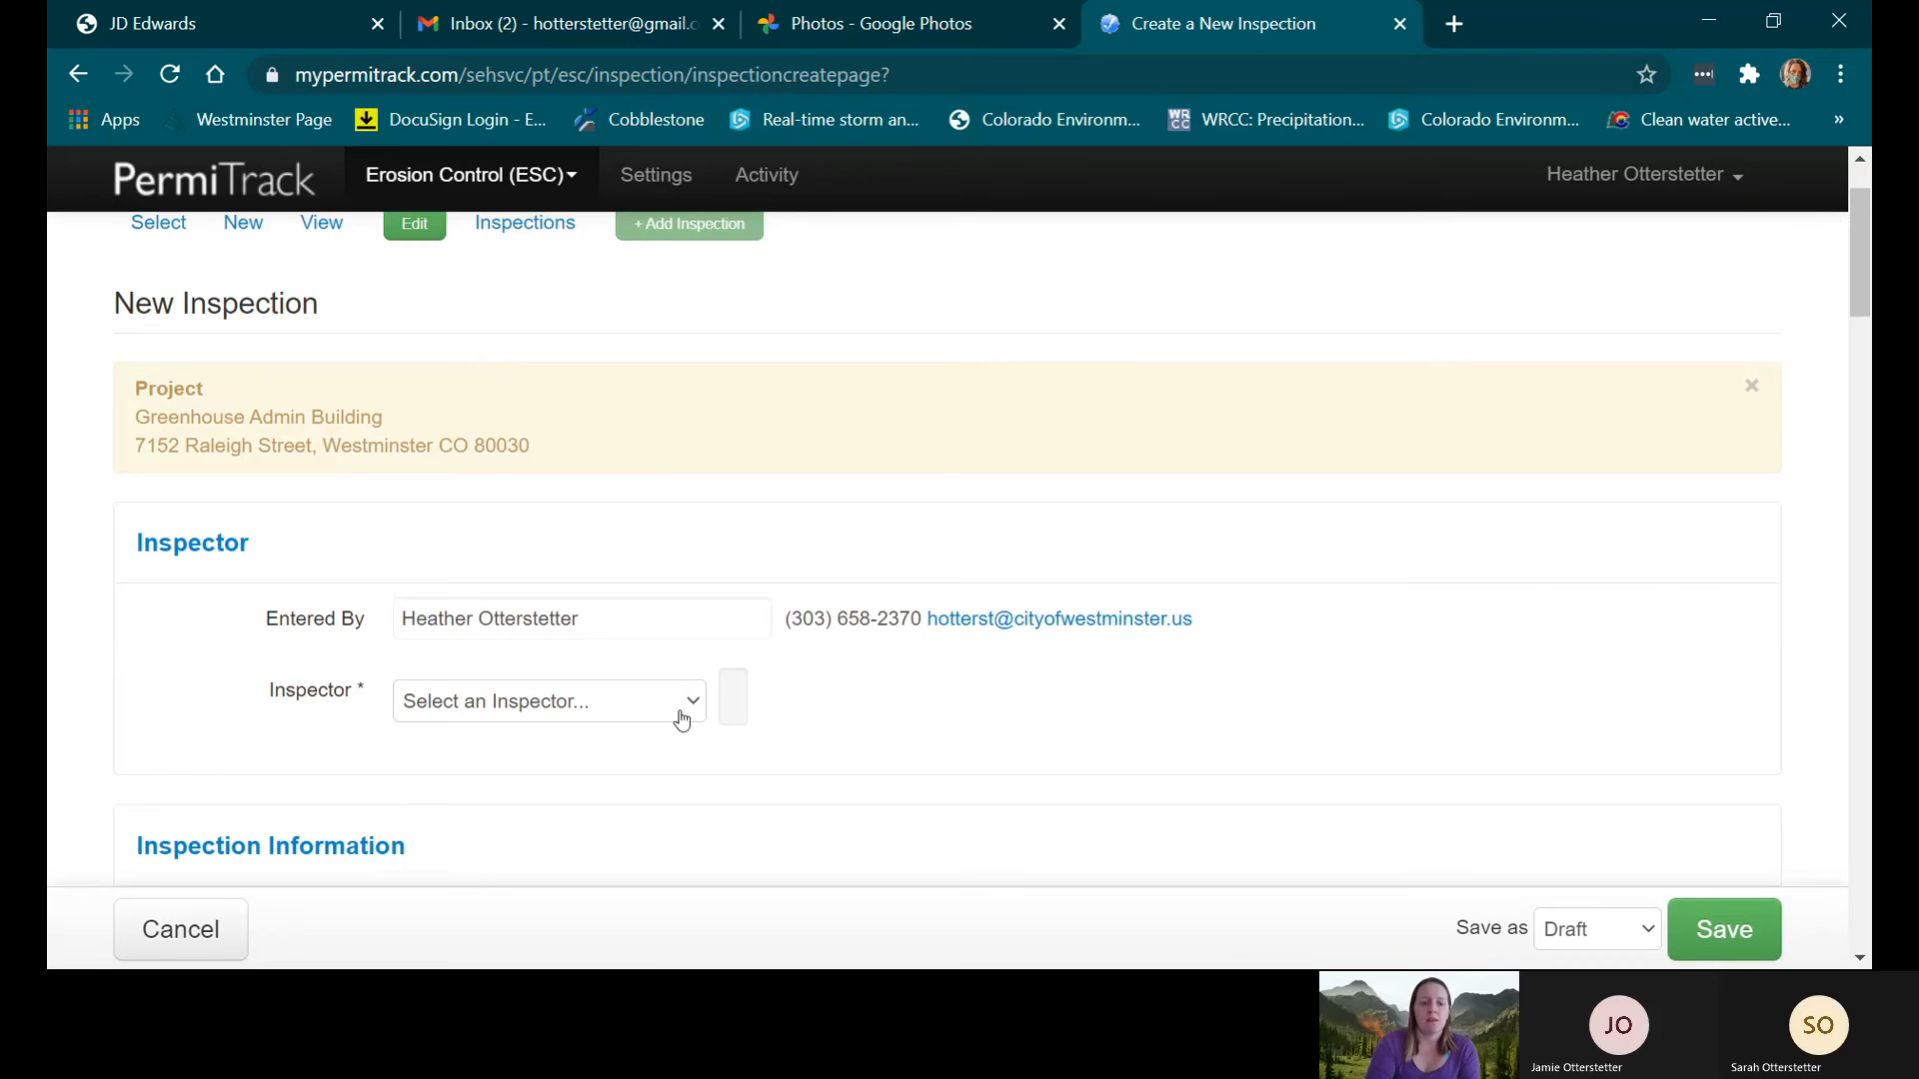
left_click(580, 622)
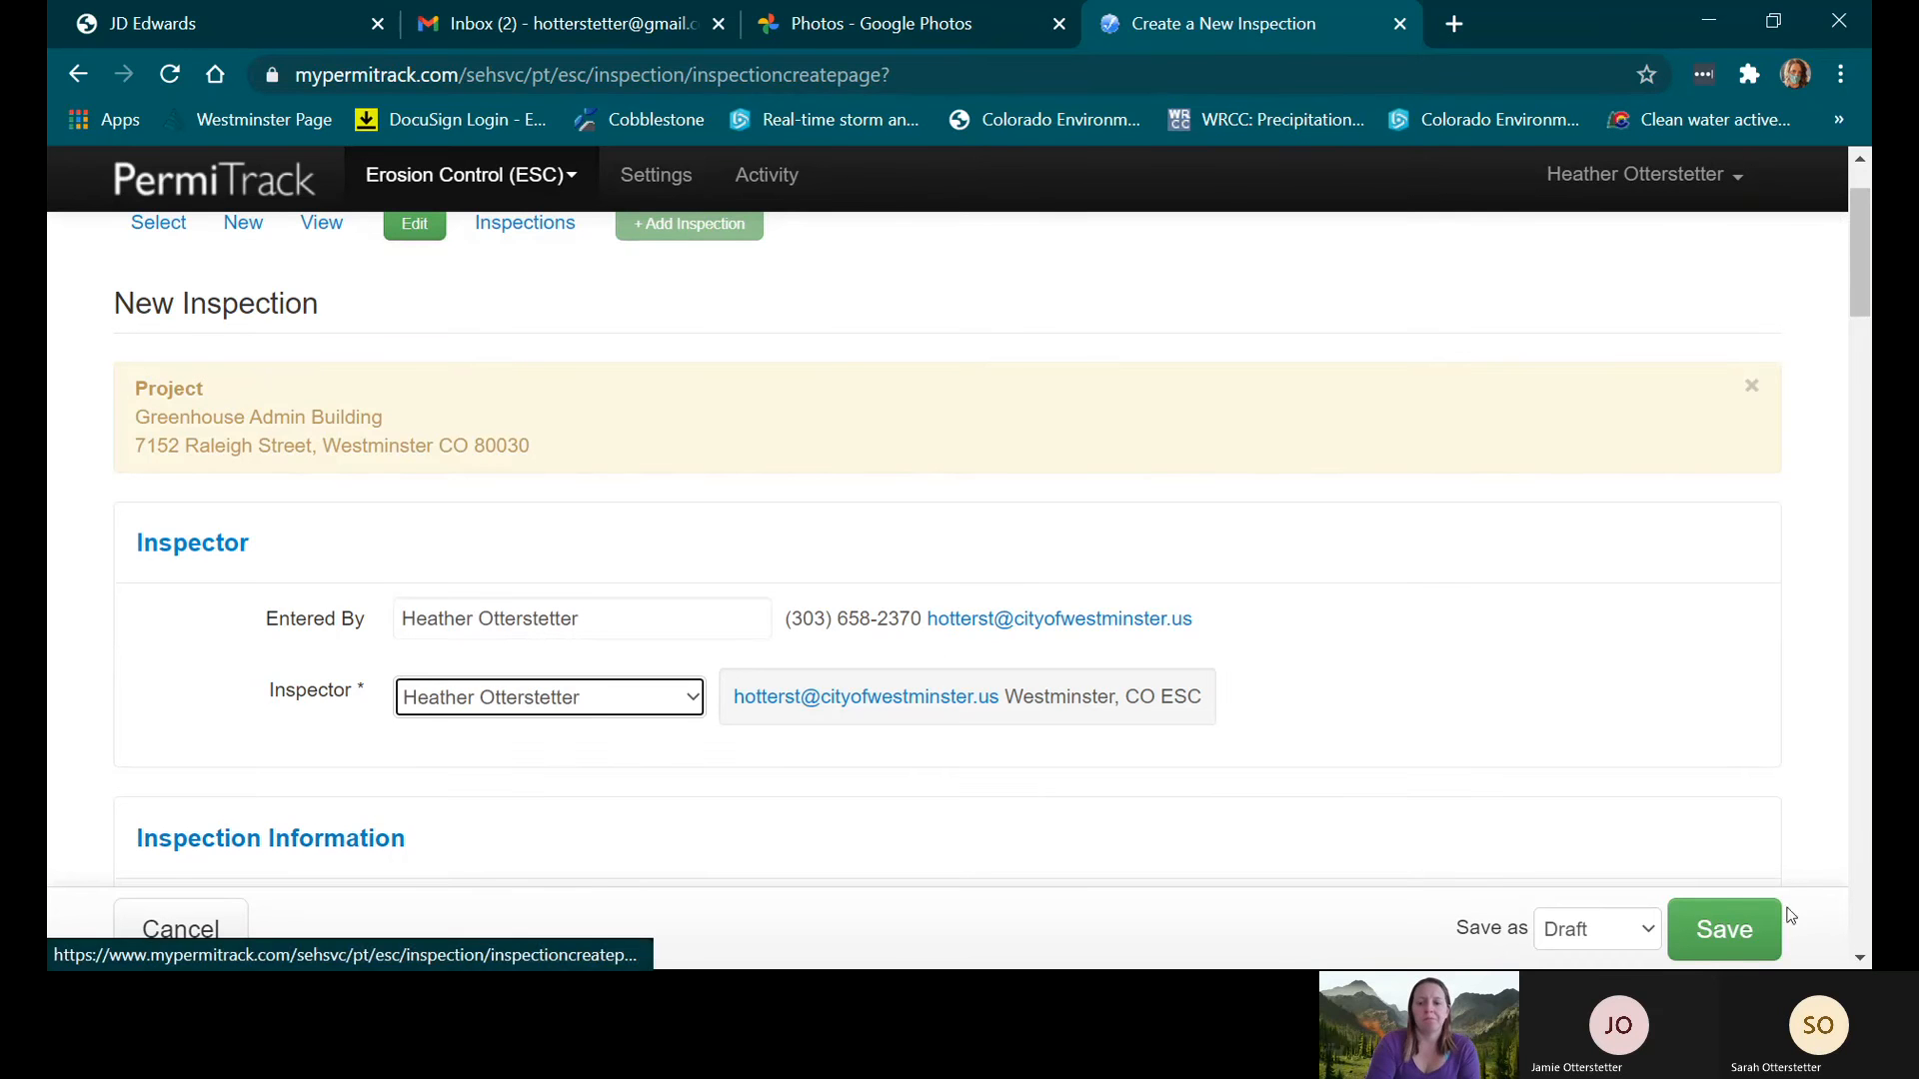
left_click(1748, 939)
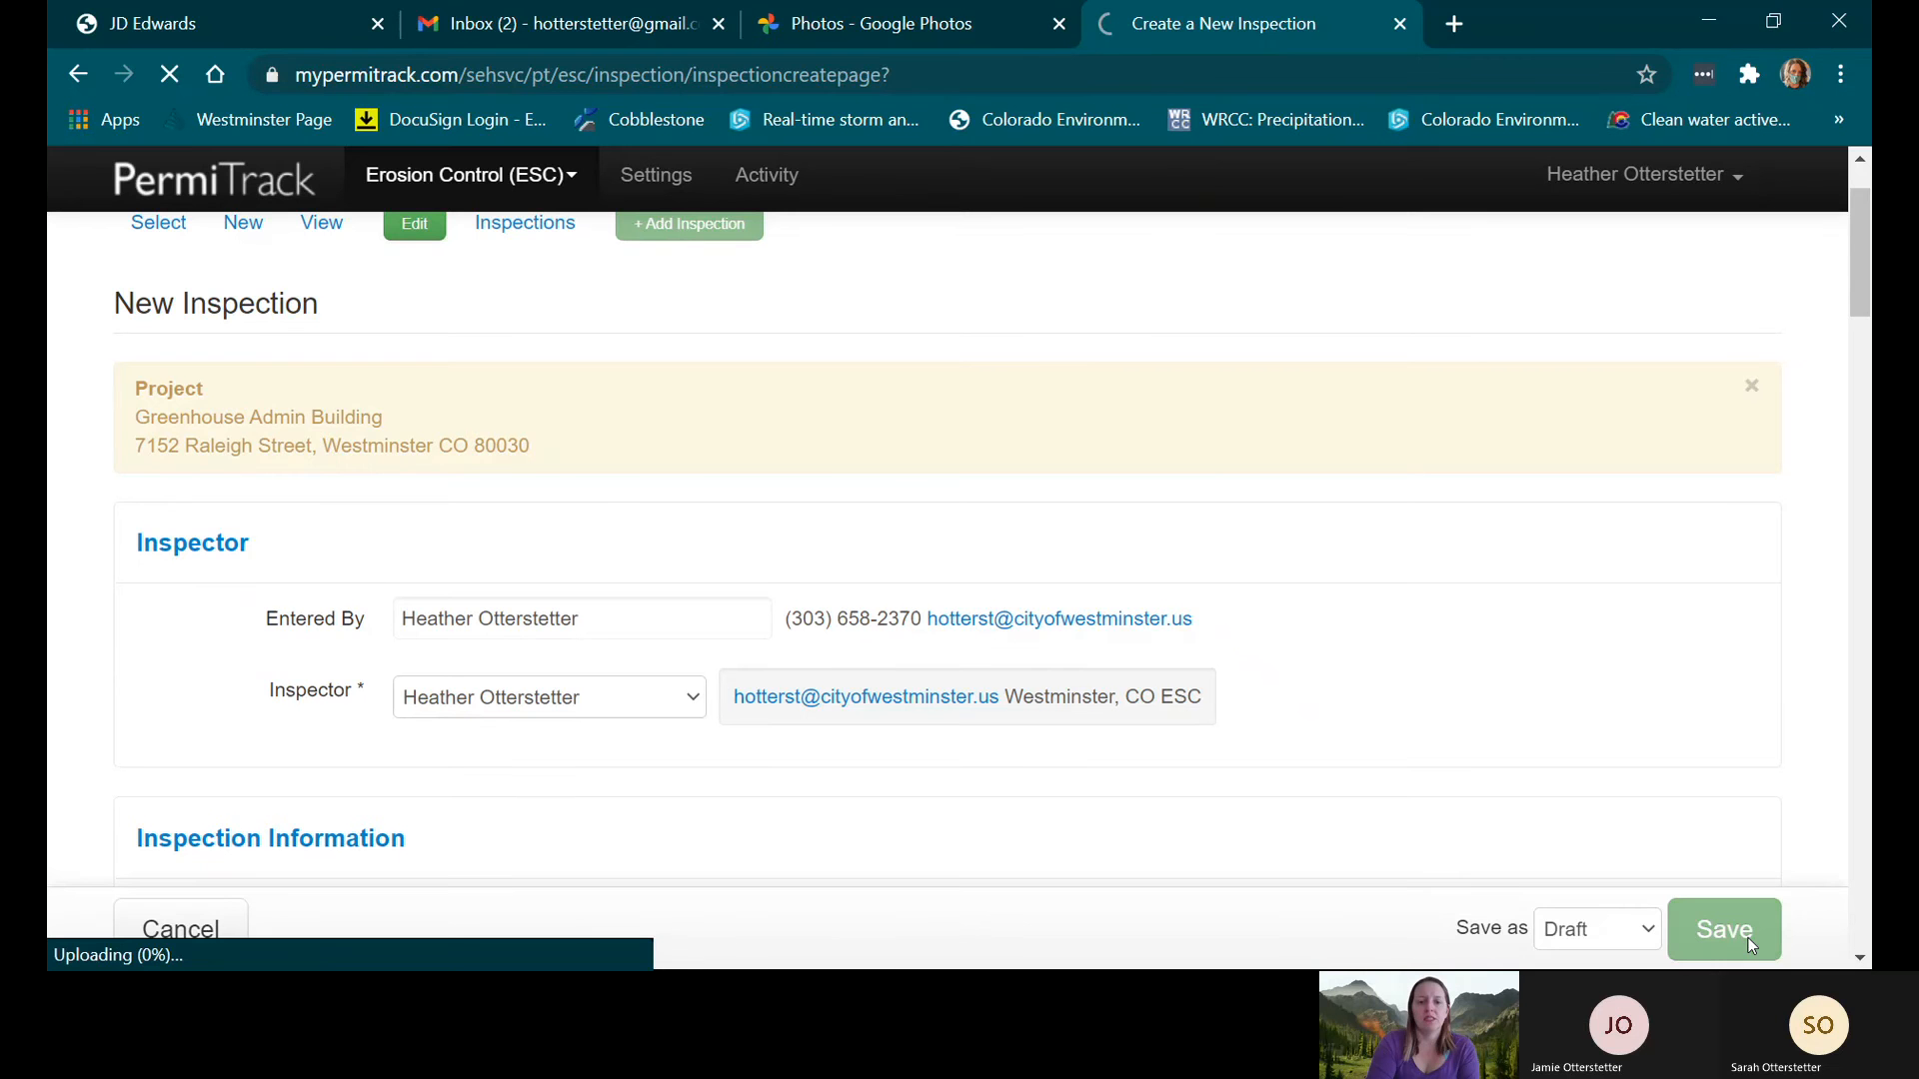